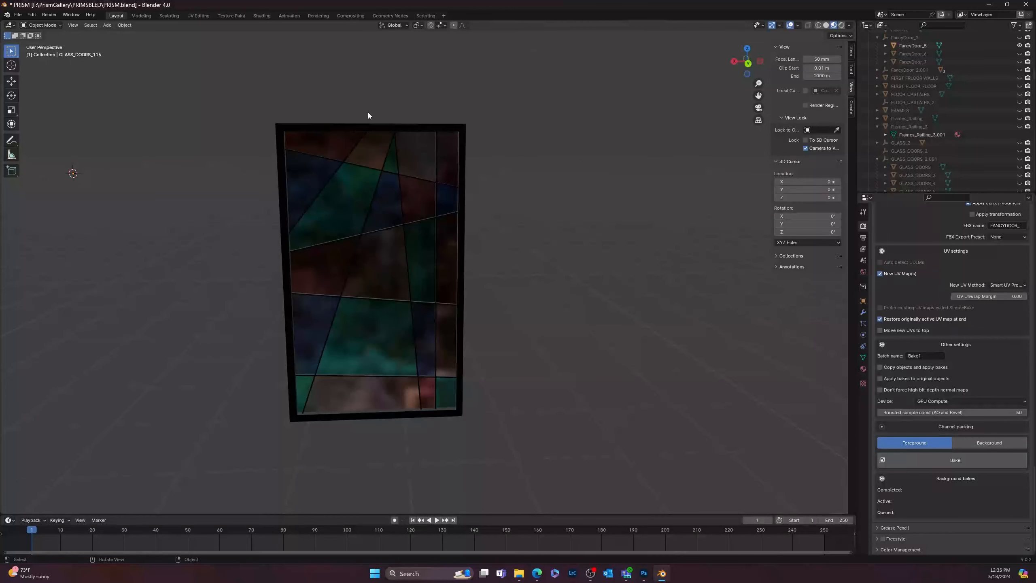
Step: Examine the stained-glass door's frame and individual glass panes as separate objects from several angles, leaving nothing selected
left_click(376, 131)
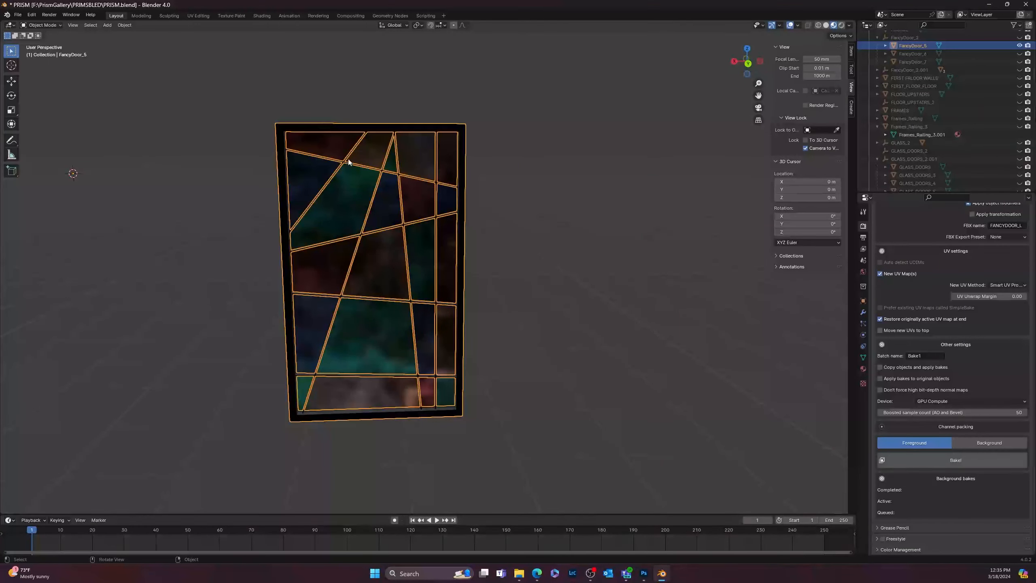
left_click(330, 153)
left_click(373, 149)
left_click(406, 153)
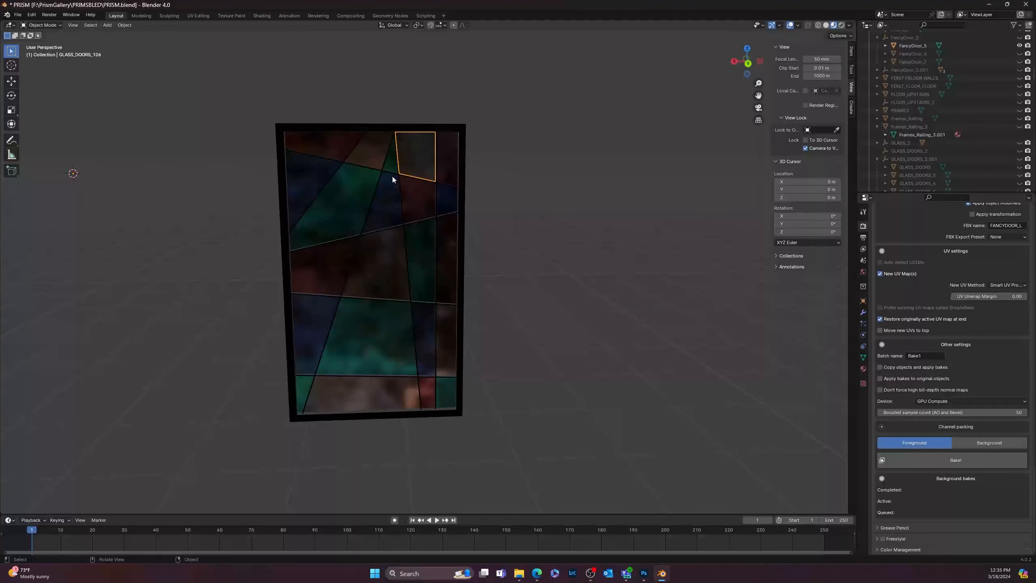
left_click(338, 212)
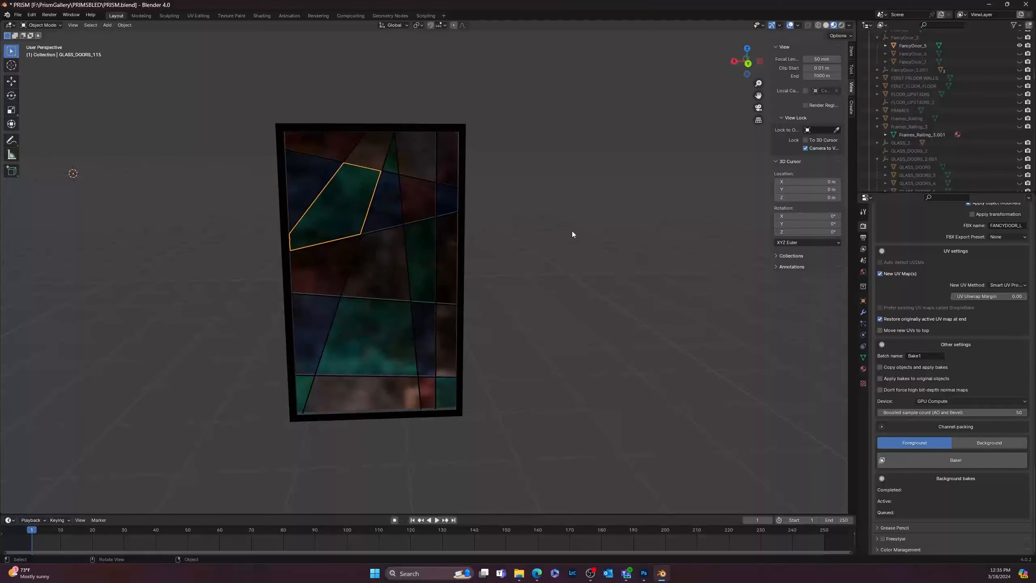
middle_click_drag(572, 234, 259, 117)
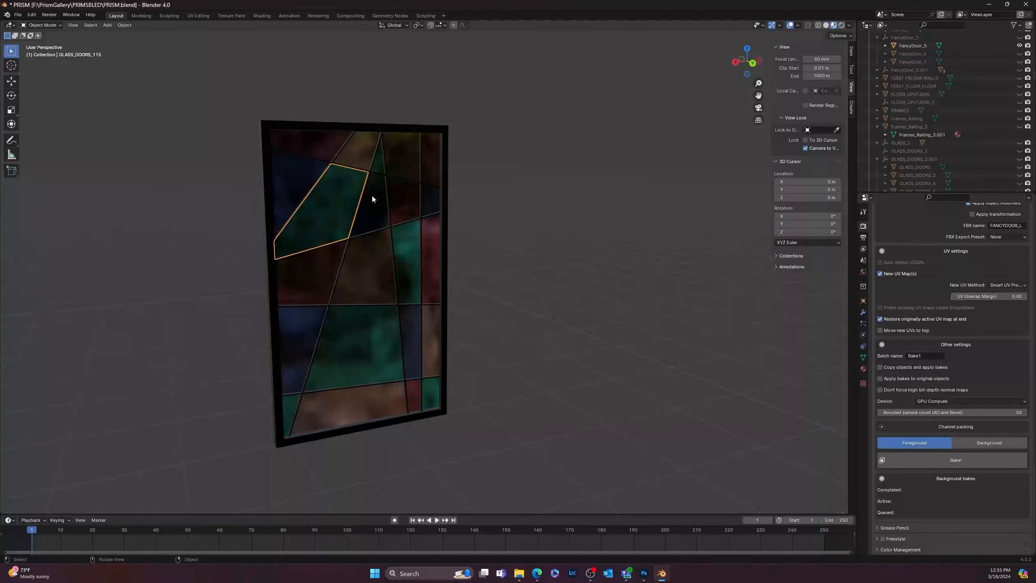
middle_click_drag(367, 290, 514, 305)
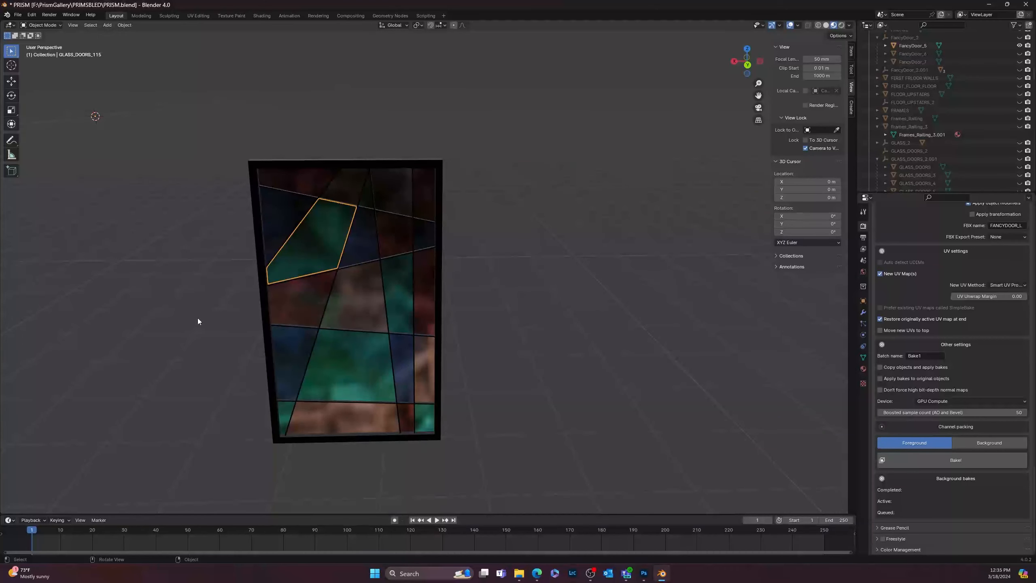
middle_click_drag(198, 322, 322, 279)
key("shift+b")
left_click_drag(537, 120, 201, 500)
left_click(528, 329)
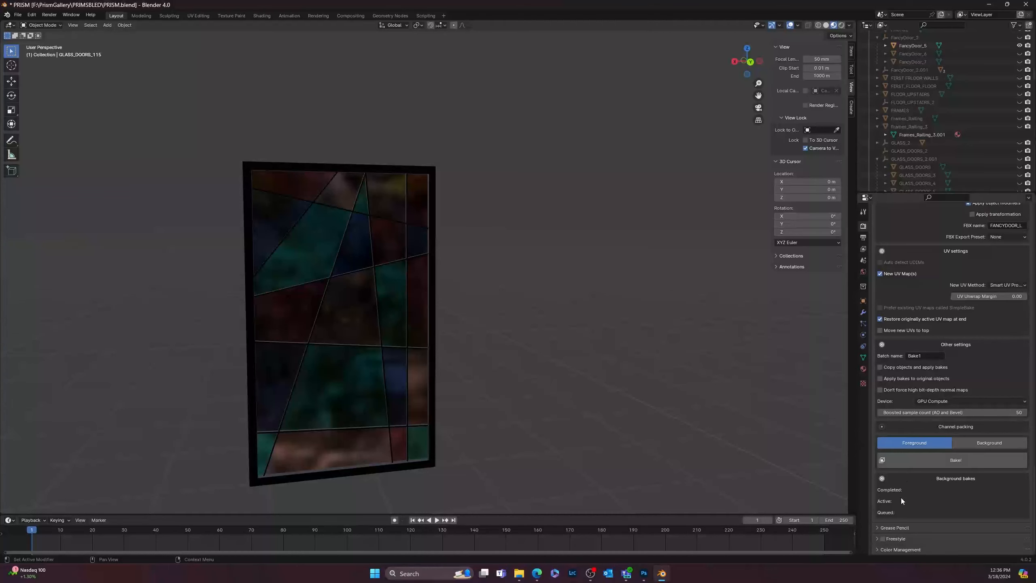
Step: Switch to the Edge browser and search the web for "blender marketplace"
scroll(983, 323, "up", 5)
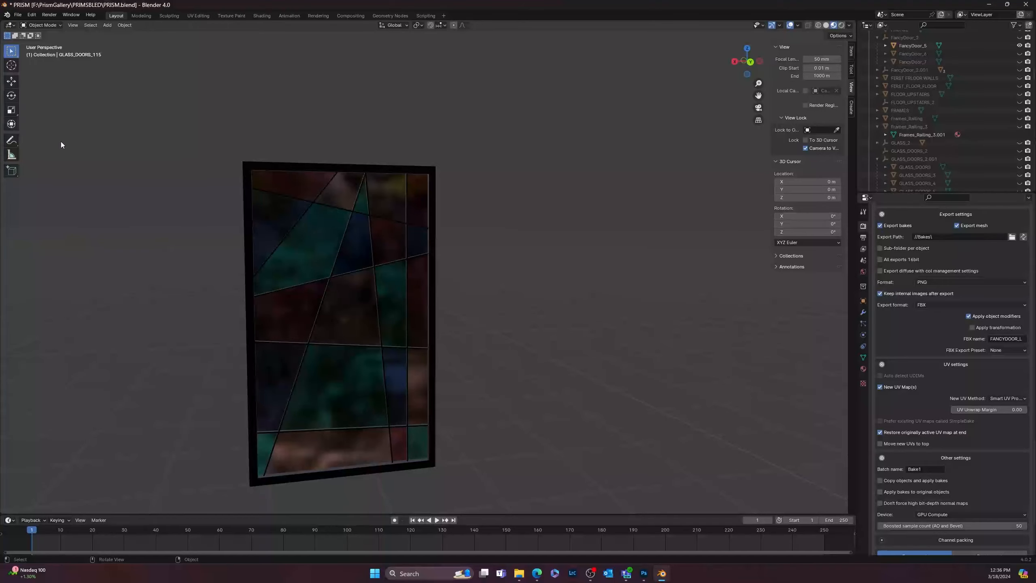
left_click(536, 573)
left_click(303, 14)
left_click(290, 29)
type("blender marketplace")
key("Return")
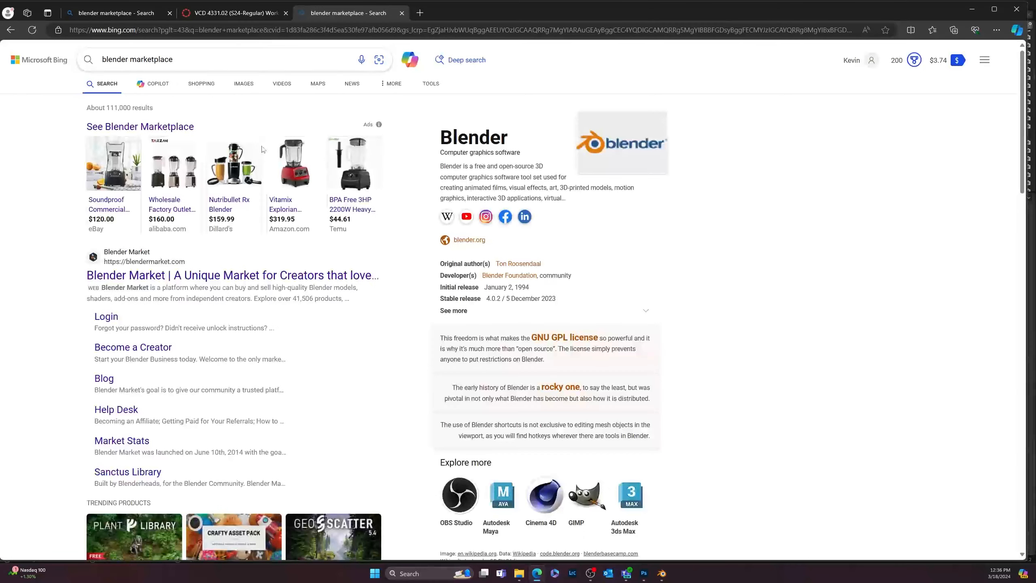
Step: Open the Blender Market site, search its products for "simple", and return to Blender
left_click(124, 273)
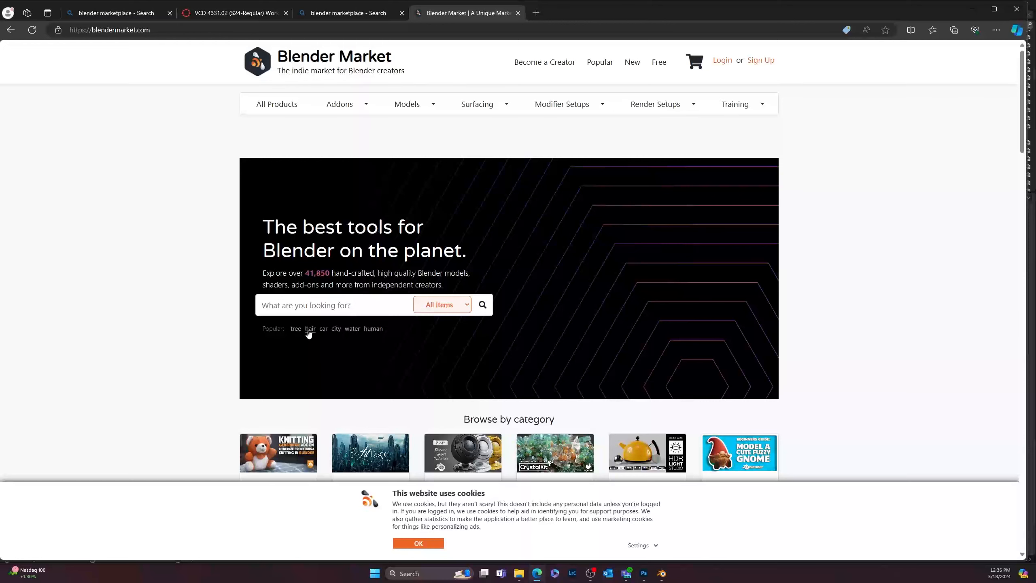
left_click(337, 305)
type("simple")
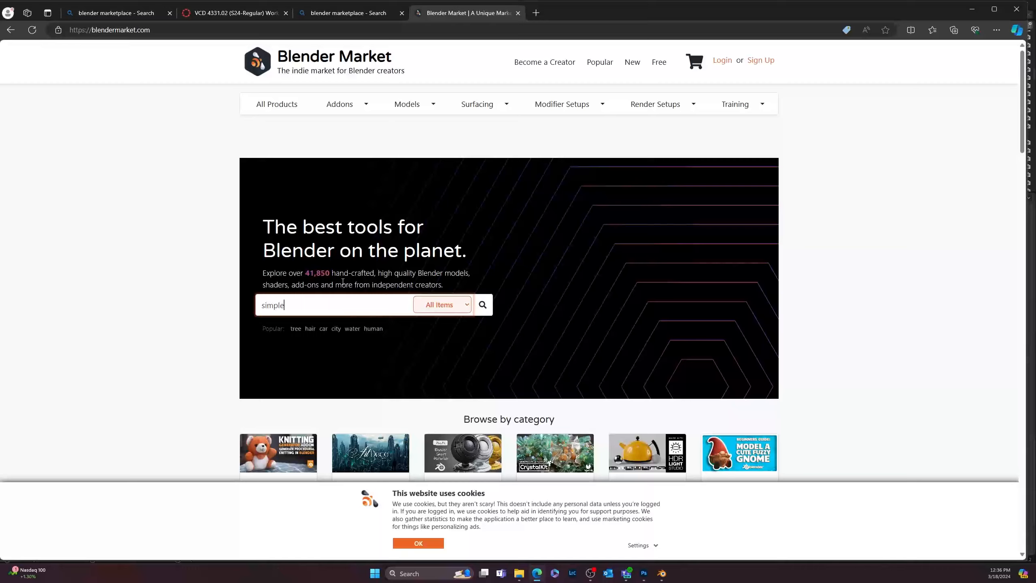
key("Return")
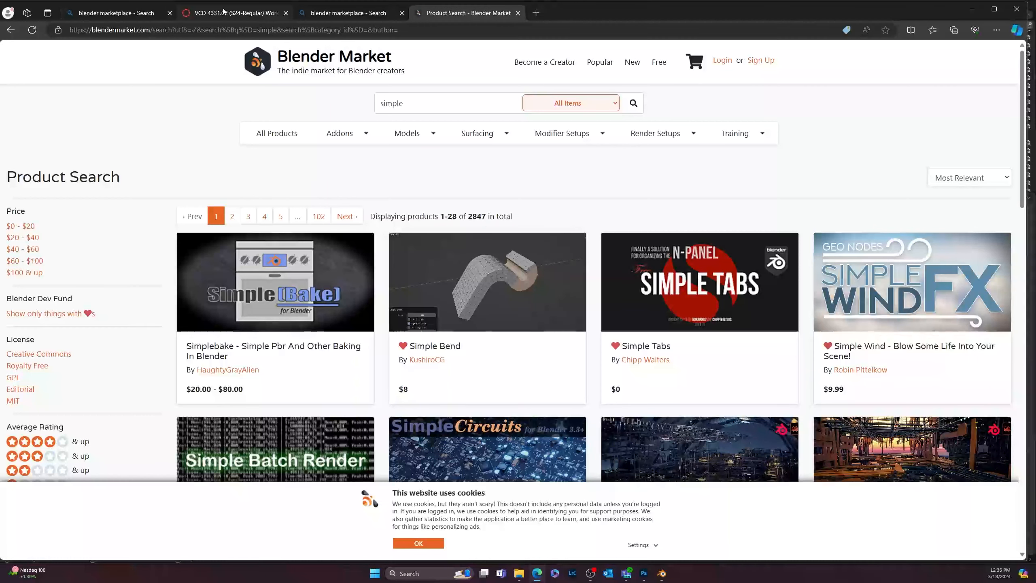
left_click(973, 8)
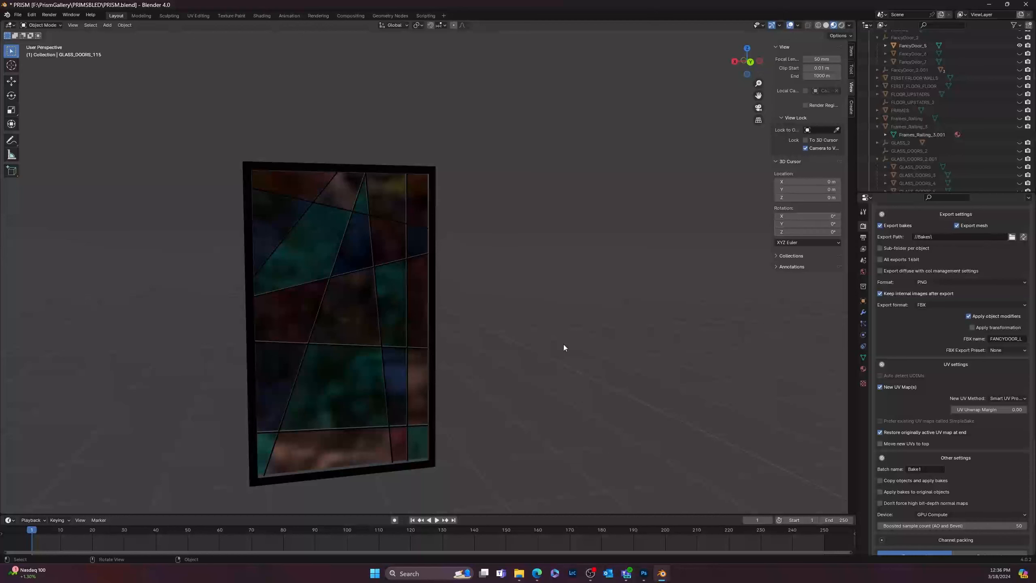
Step: Examine the shader nodes of the glass pane's Material.020 in the Shading workspace and return to the Layout workspace
left_click_drag(541, 85, 146, 512)
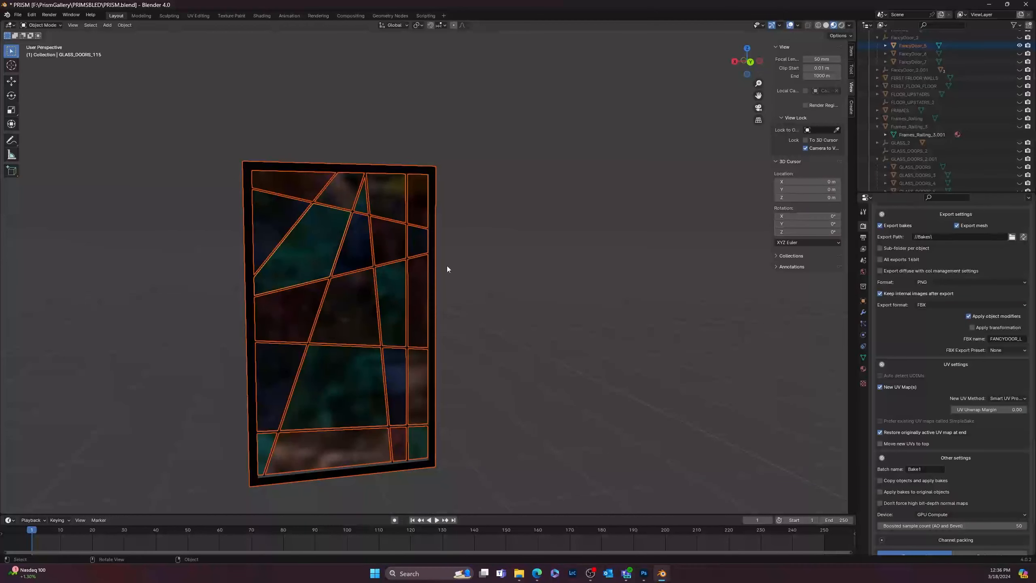
left_click(562, 252)
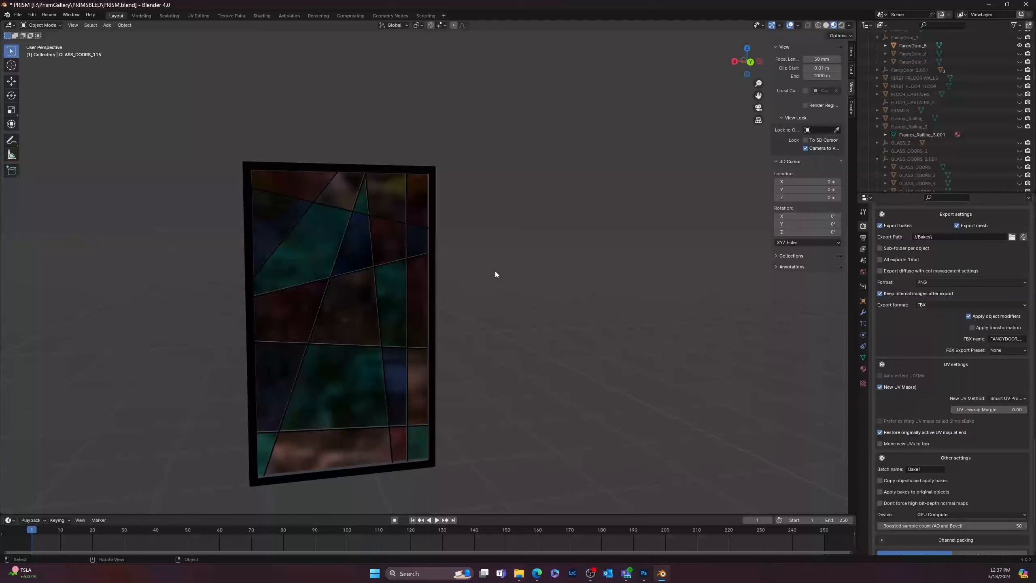
left_click(261, 16)
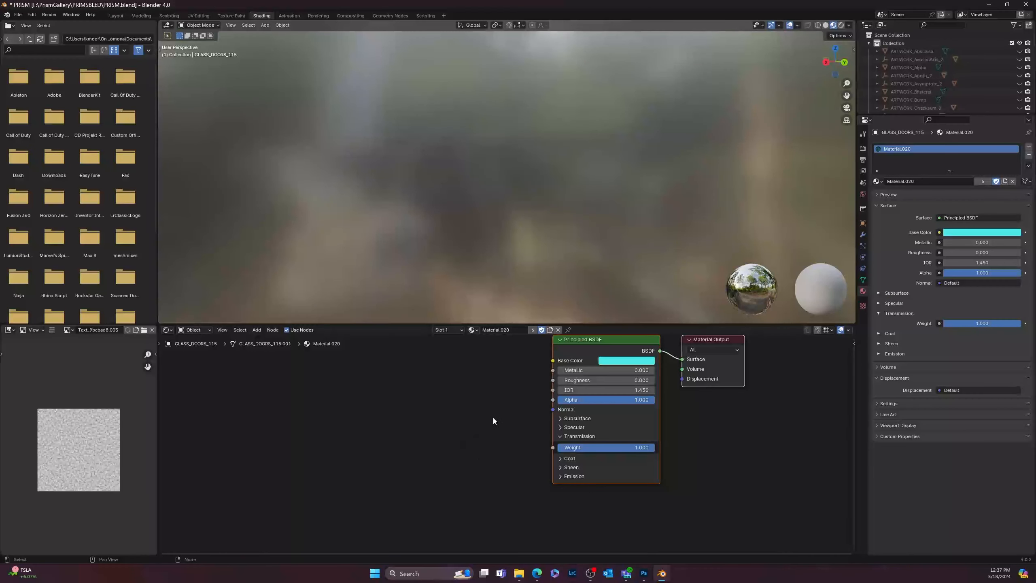
middle_click_drag(494, 421, 450, 458)
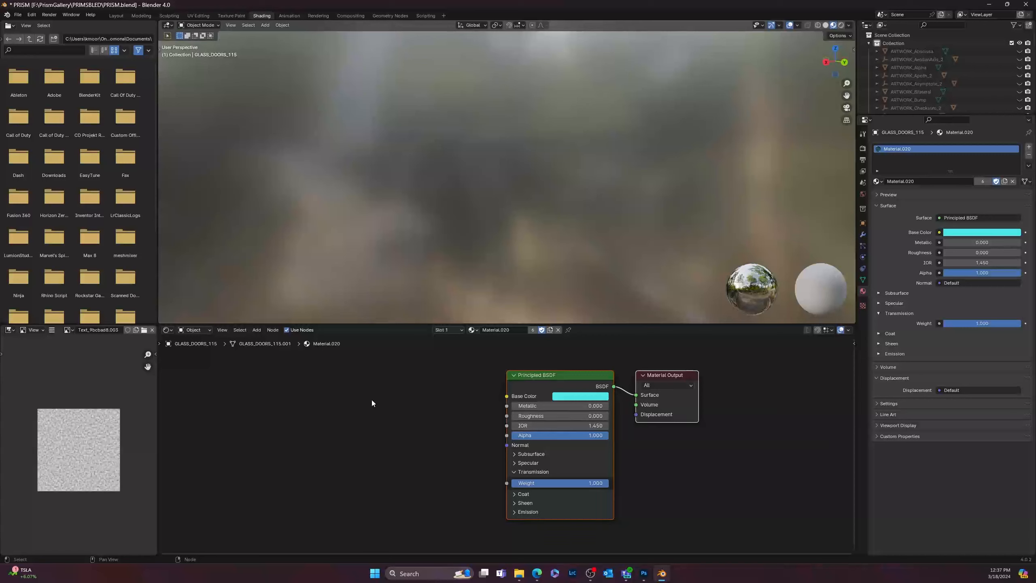
scroll(408, 400, "down", 2)
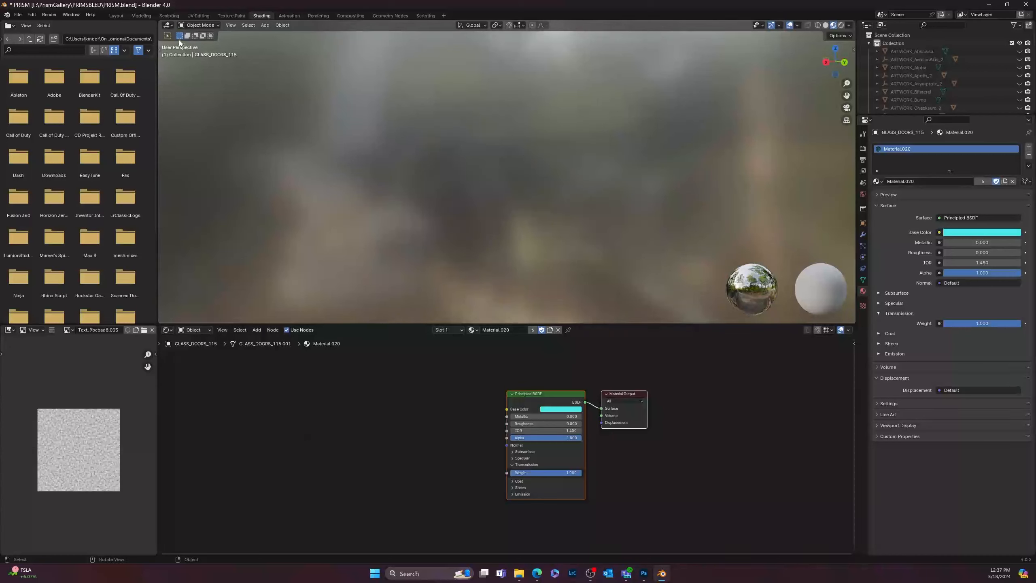
left_click(170, 16)
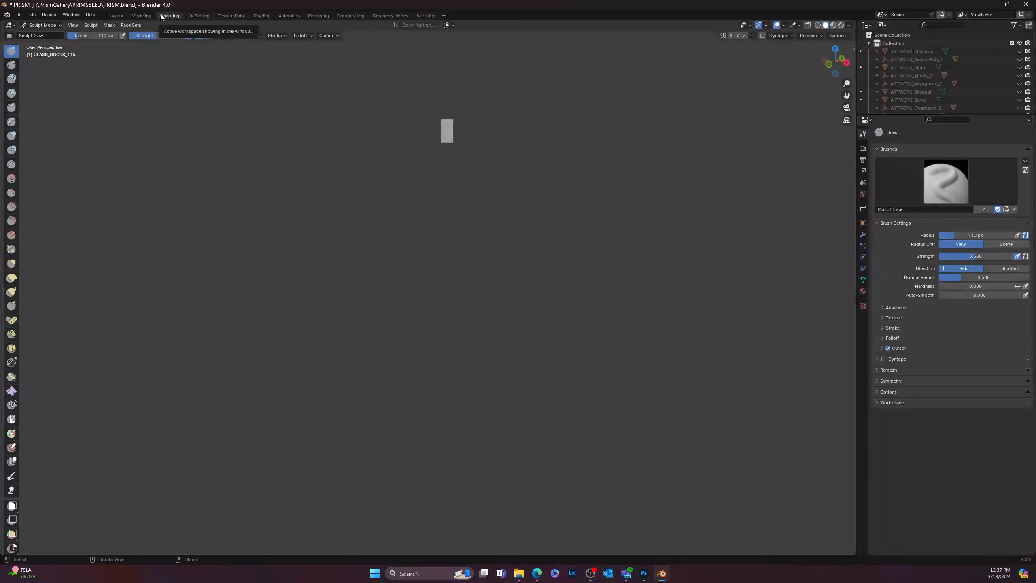
left_click(140, 15)
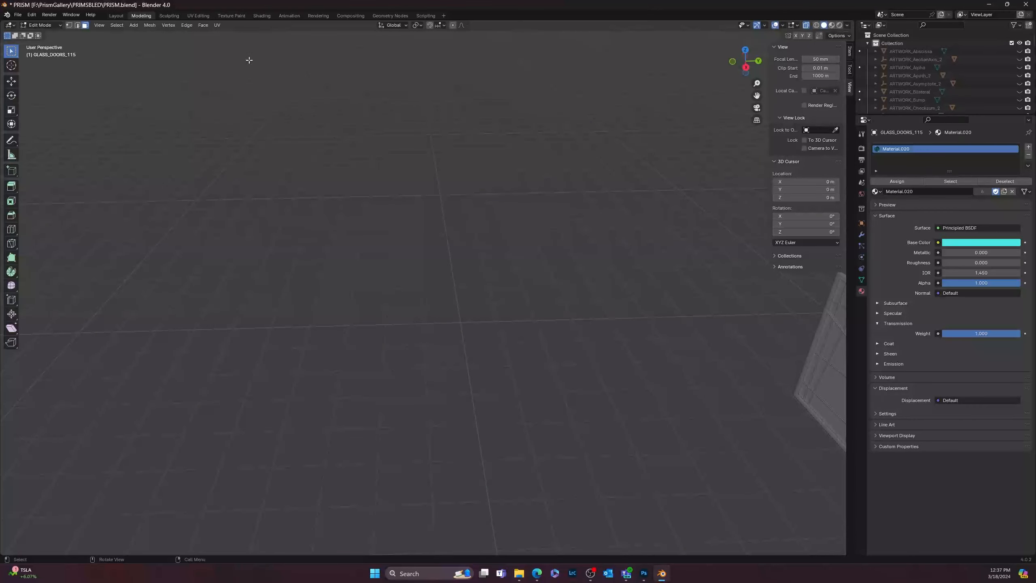
left_click(116, 16)
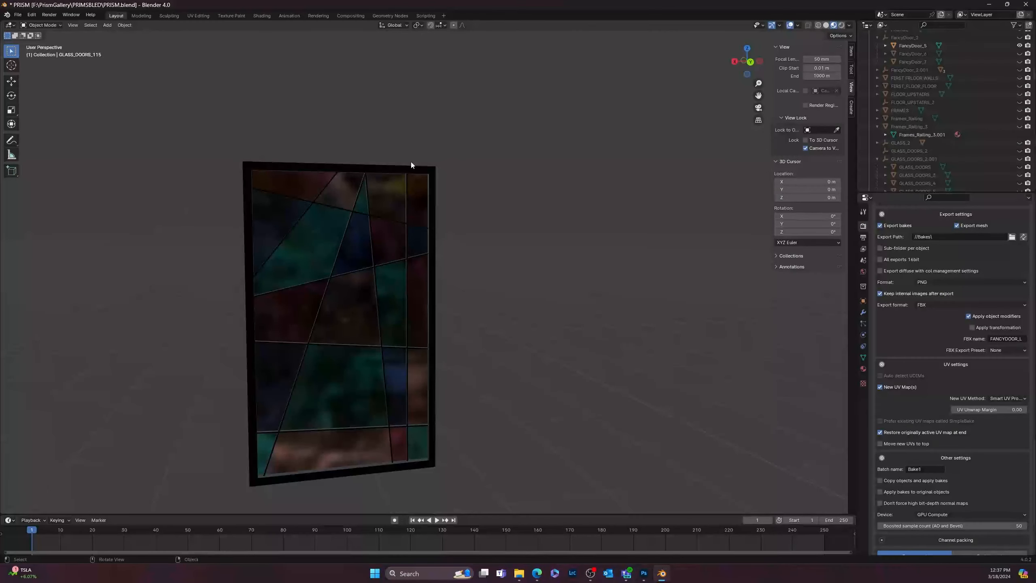
Step: Compare the door's appearance in solid shading and material preview, ending in material preview
middle_click_drag(681, 375, 602, 384)
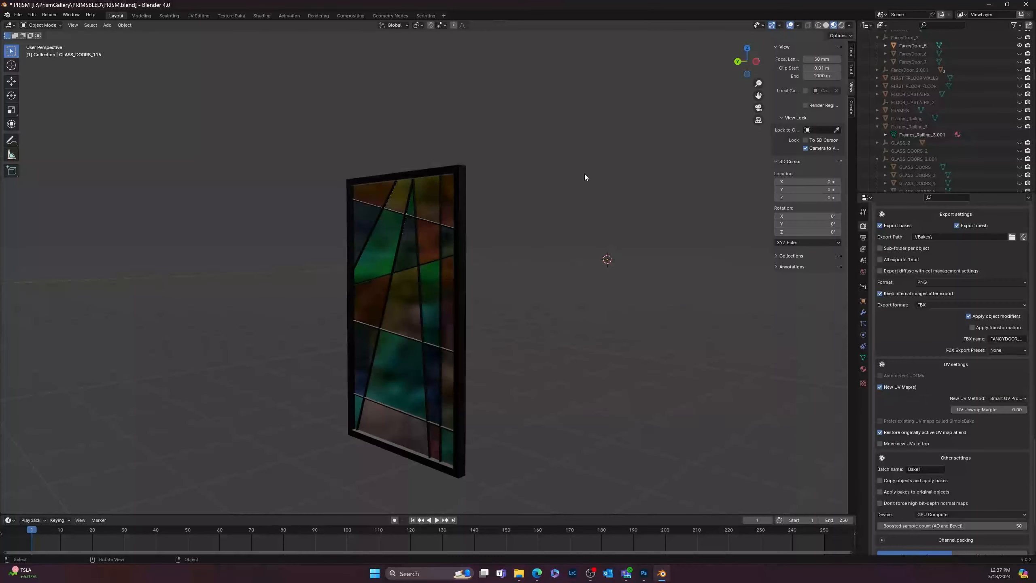
middle_click_drag(242, 282, 711, 117)
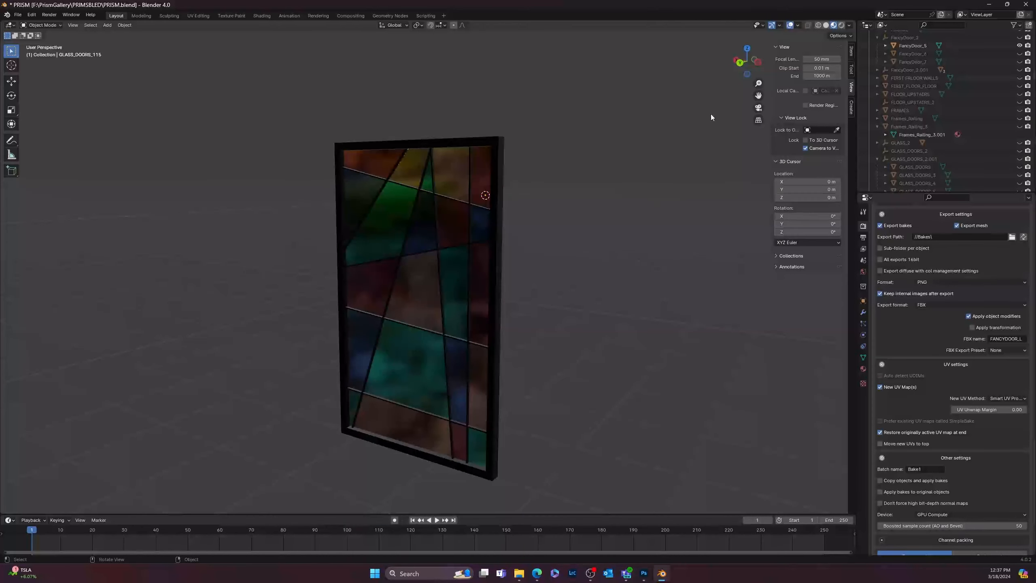
left_click(818, 26)
left_click(826, 26)
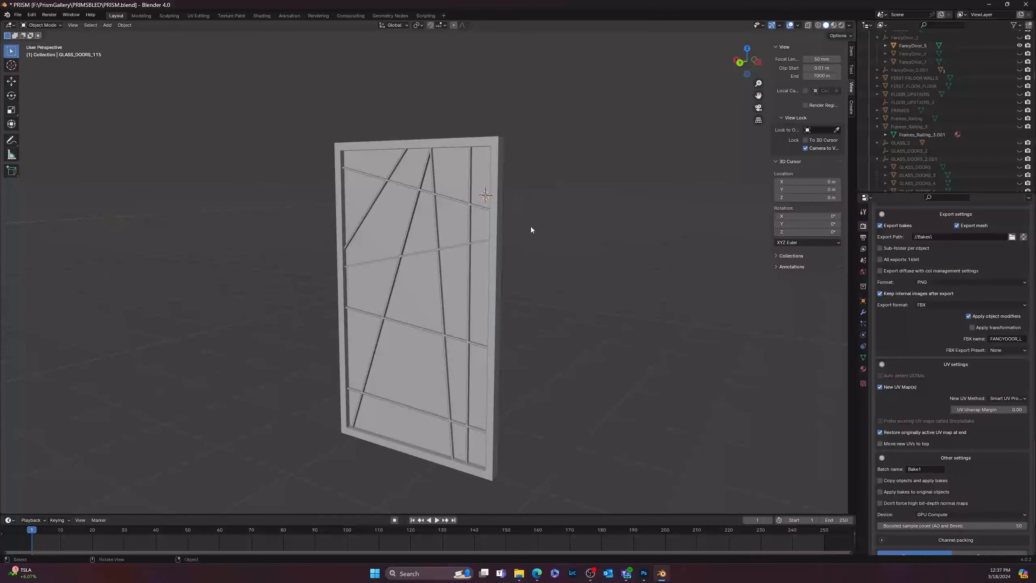
middle_click_drag(531, 227, 628, 210)
left_click(835, 26)
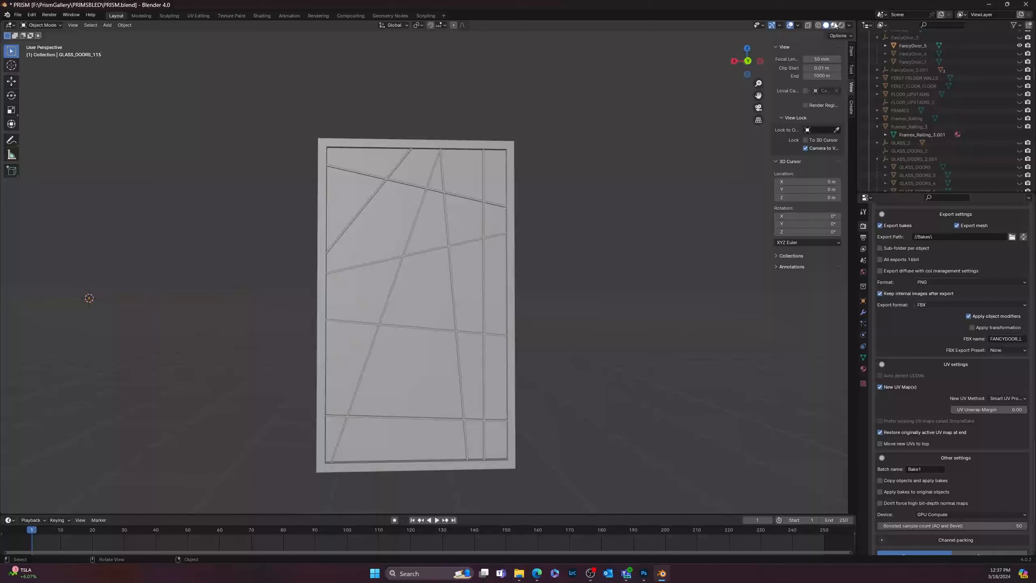
Step: Join the door frame and all its glass panes into a single object and leave it selected
middle_click_drag(466, 292, 578, 324)
middle_click_drag(611, 122, 572, 134)
left_click_drag(571, 134, 282, 475)
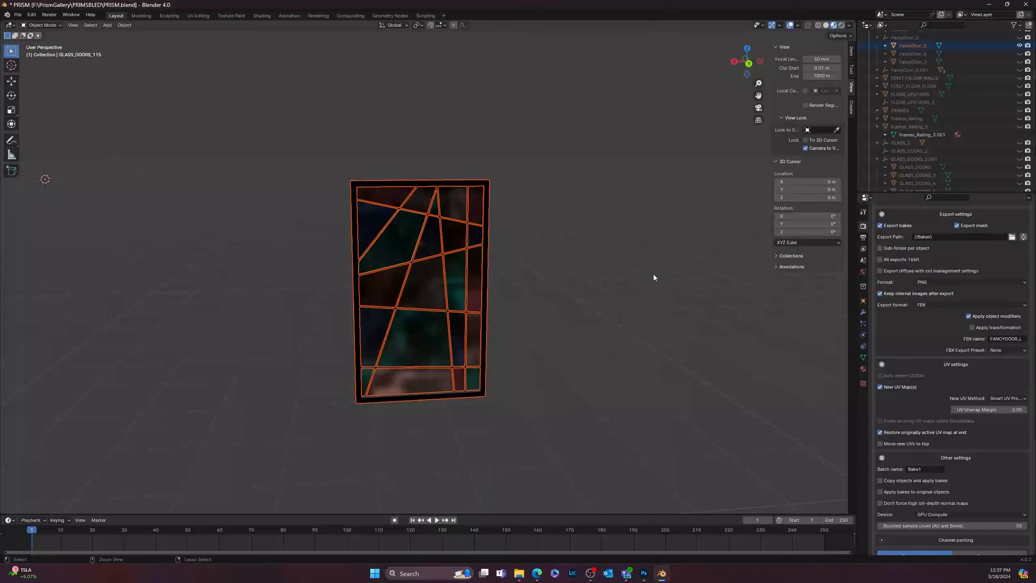
key("ctrl+j")
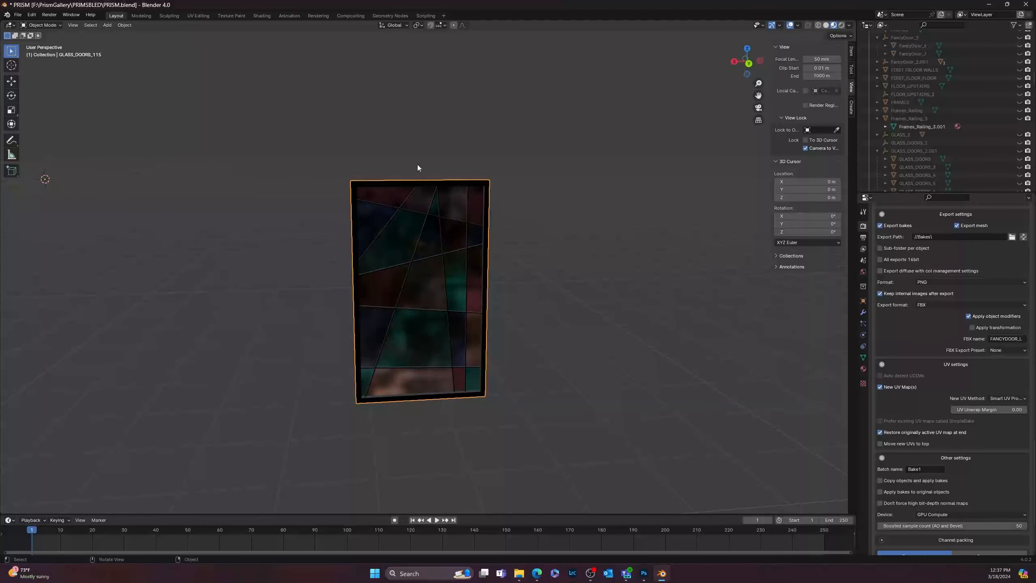
left_click(498, 312)
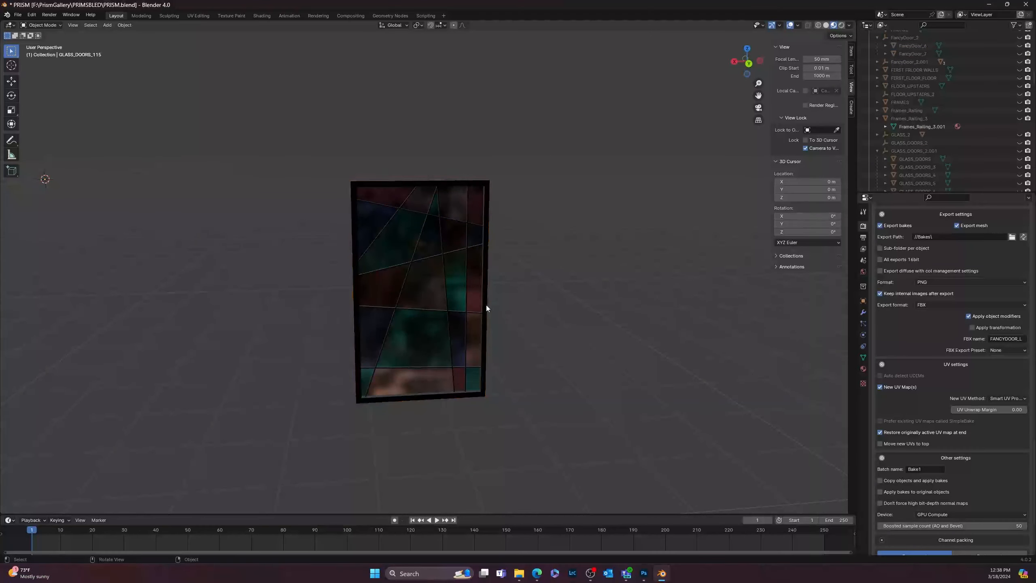
left_click(419, 201)
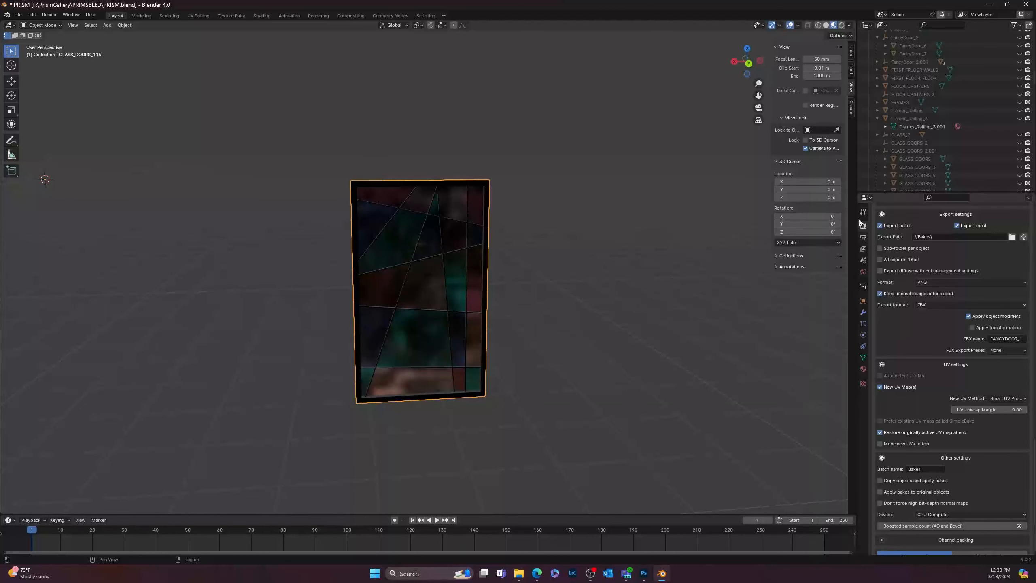
Step: Clear all entries from the list of bake objects in the bake settings
scroll(894, 248, "up", 8)
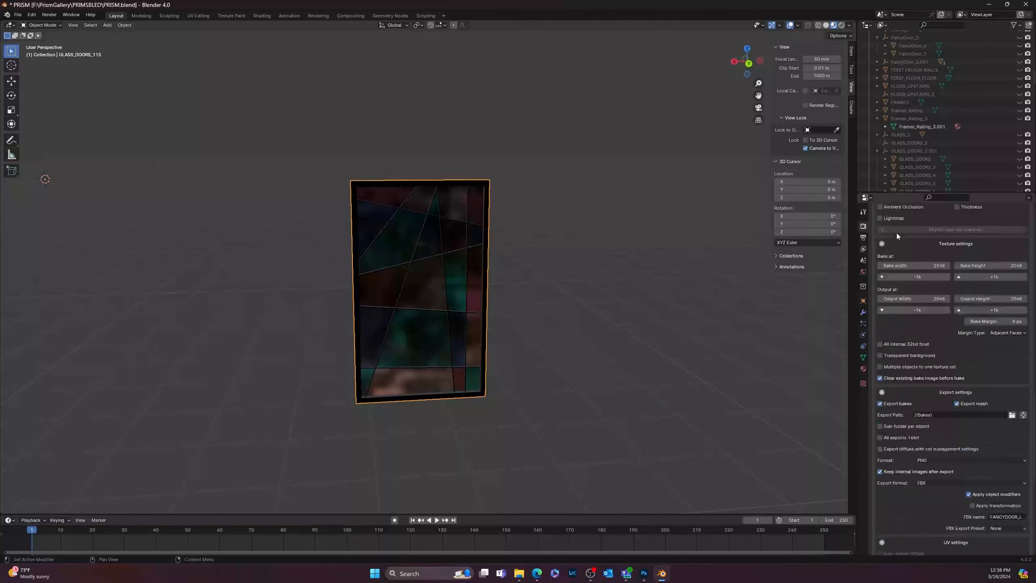
scroll(899, 245, "up", 14)
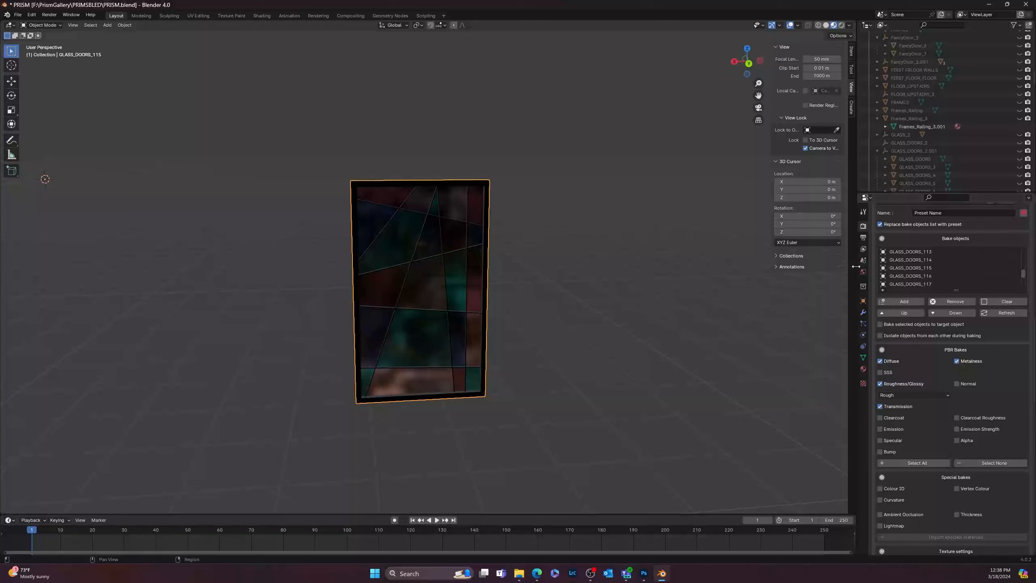
left_click(1000, 301)
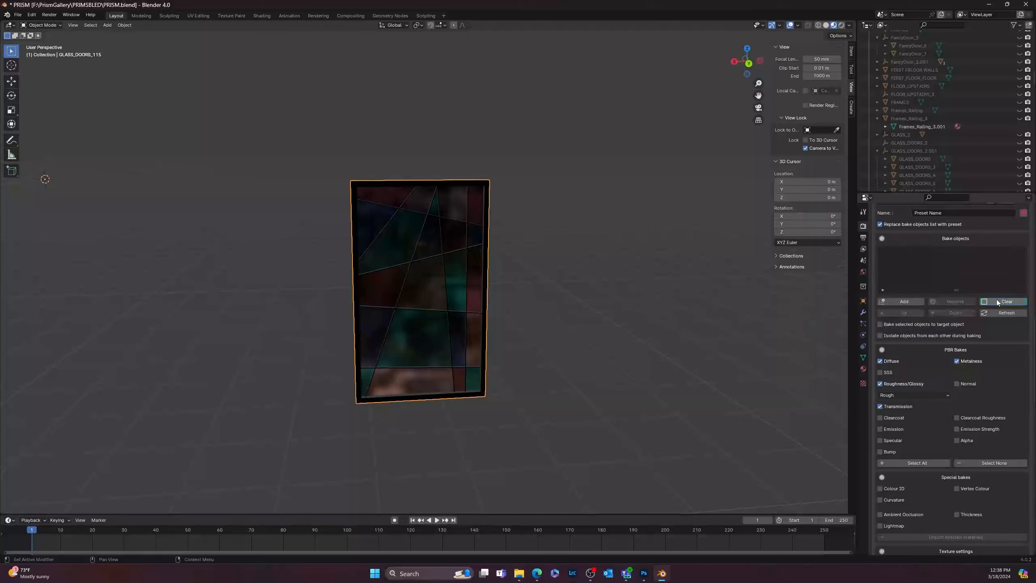
Step: Display the joined door's materials and open its UV layout in the UV Editing workspace
left_click(864, 248)
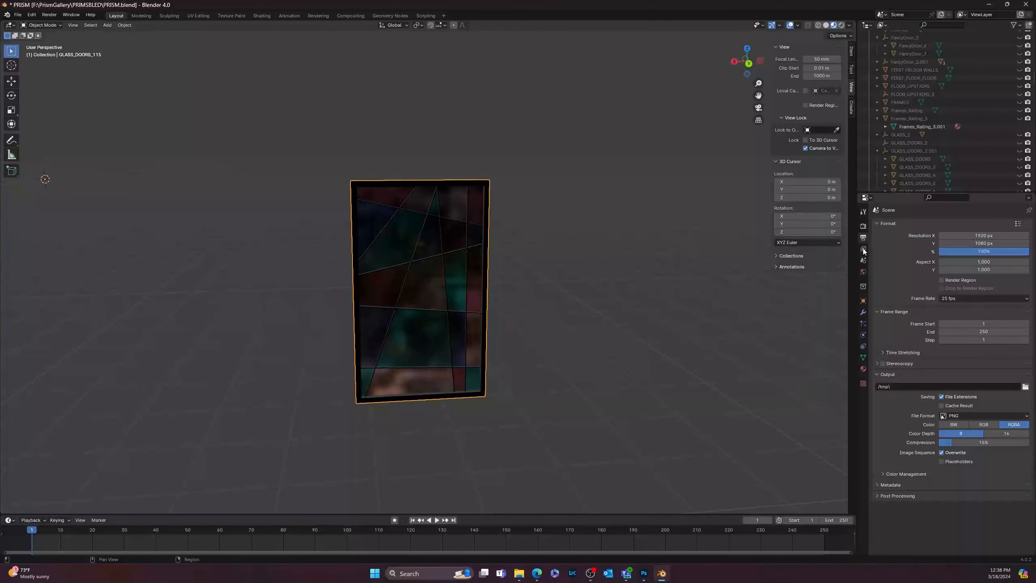
left_click(863, 270)
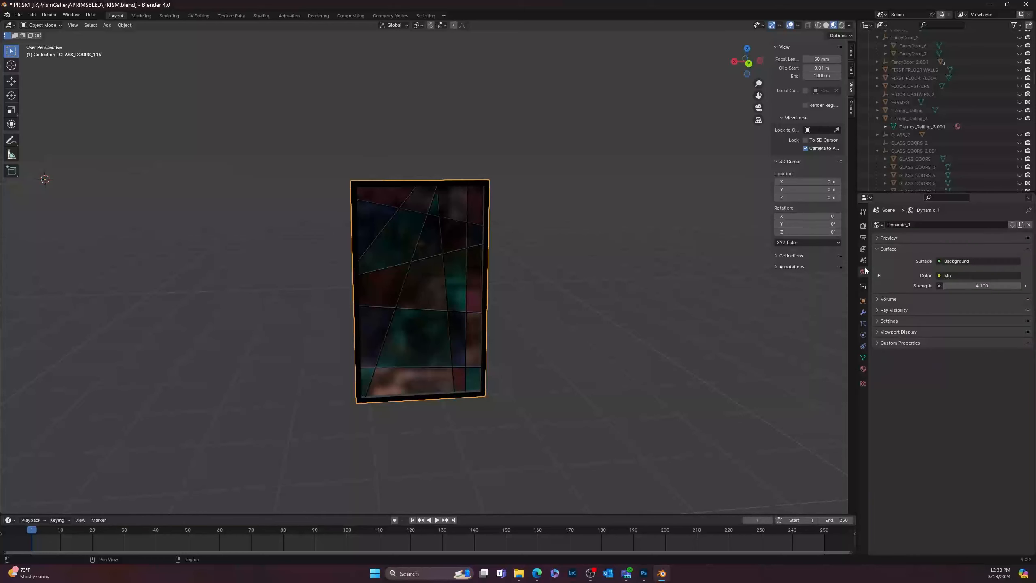
left_click(864, 370)
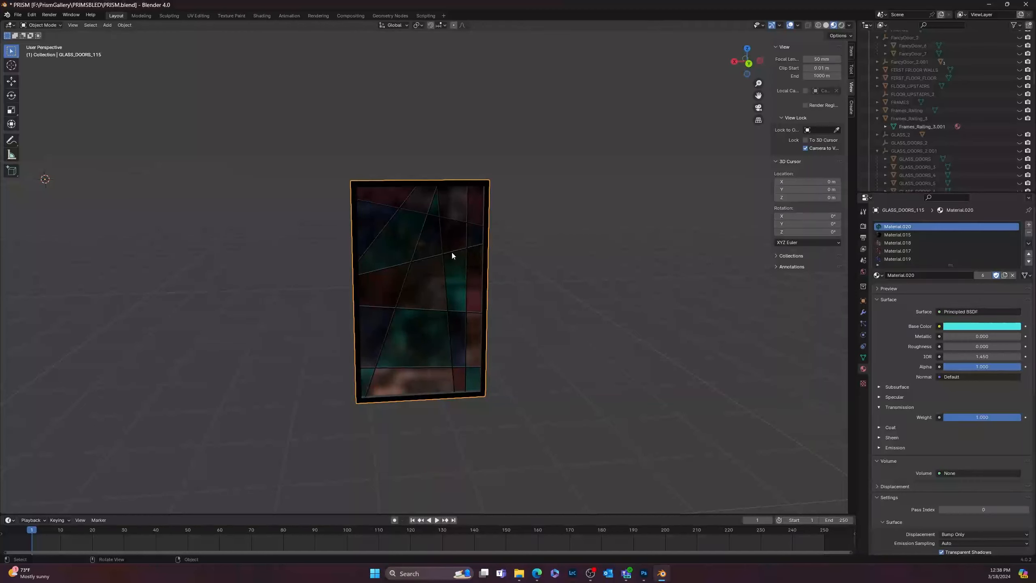
left_click(194, 15)
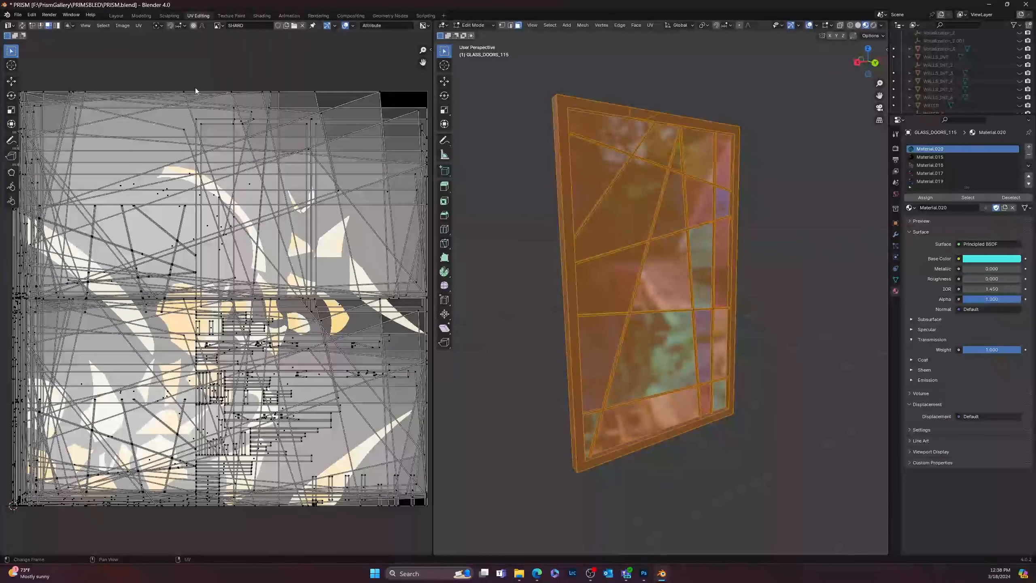
Step: Unlink the background image from the UV editor and deselect all faces of the joined door
left_click(303, 25)
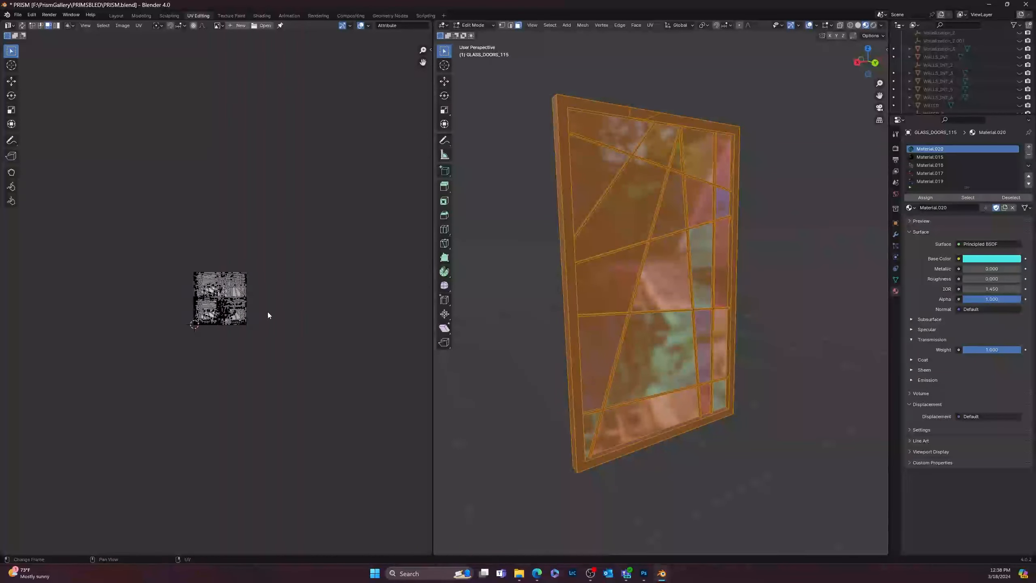
scroll(220, 303, "up", 4)
scroll(221, 303, "up", 5)
scroll(221, 303, "down", 4)
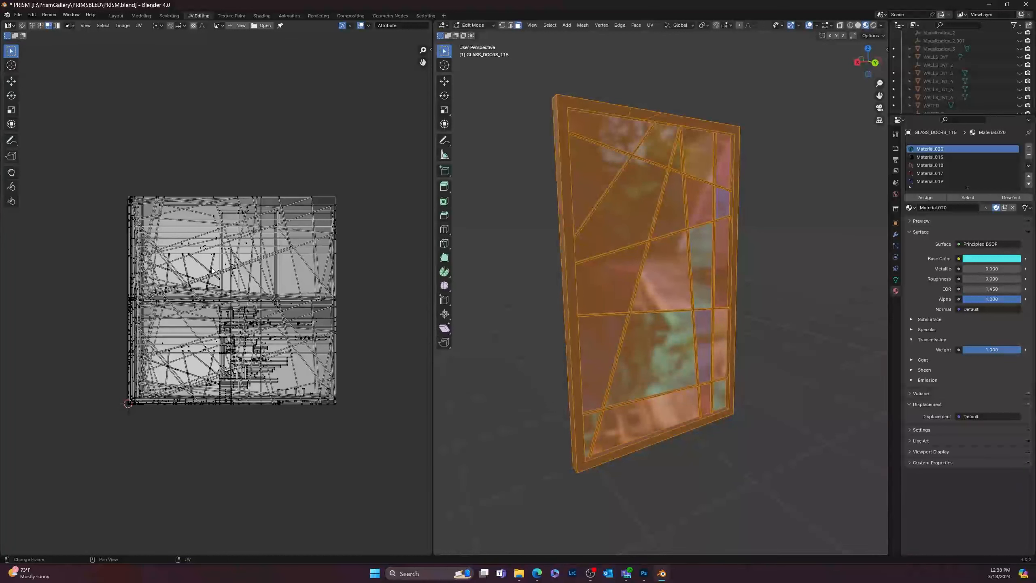
middle_click_drag(506, 297, 488, 322)
left_click(824, 270)
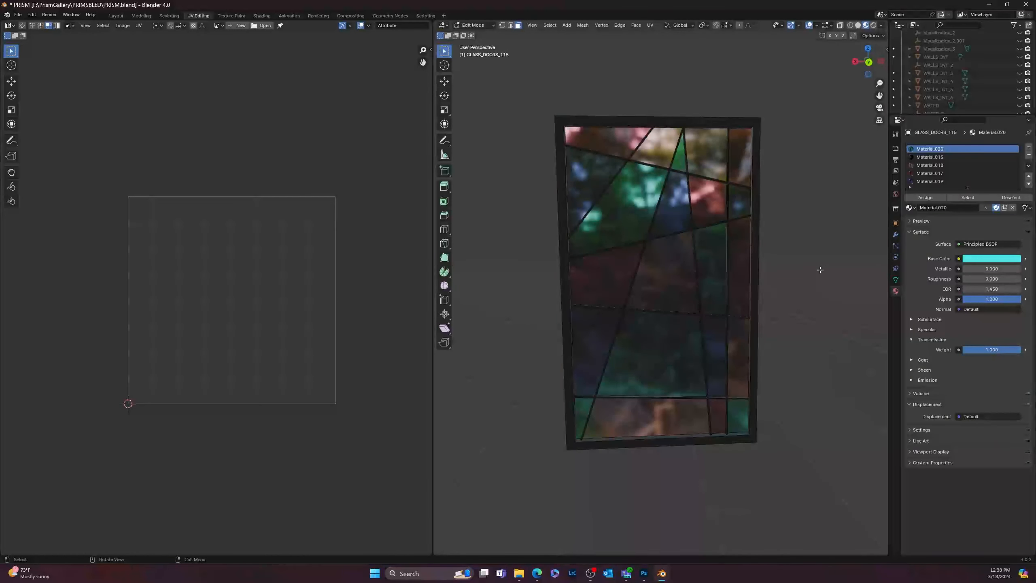
middle_click_drag(762, 303, 713, 326, "shift")
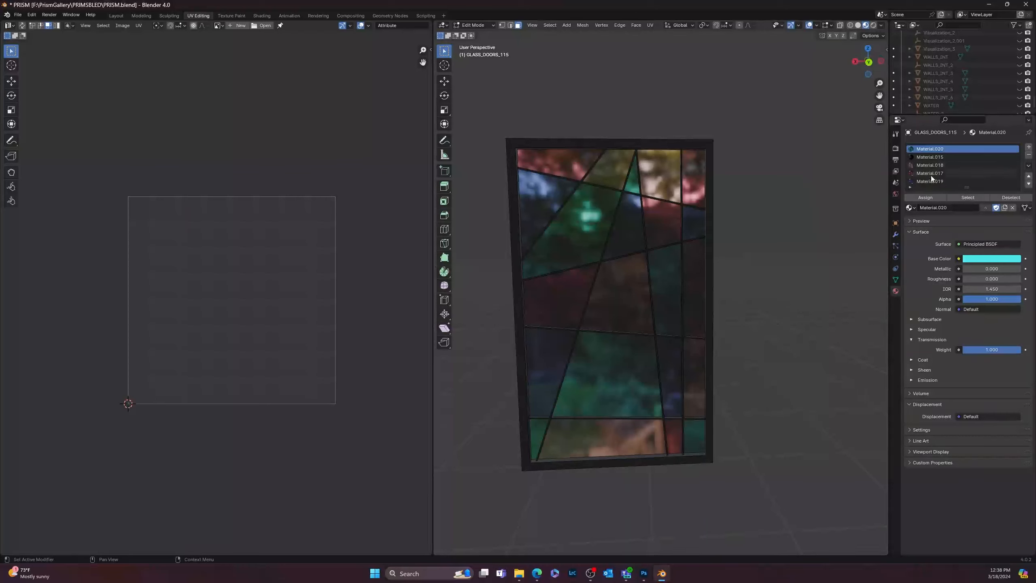
Step: Show the render properties, find SimpleBake in the add-on preferences, and review its details before closing the preferences
left_click(896, 148)
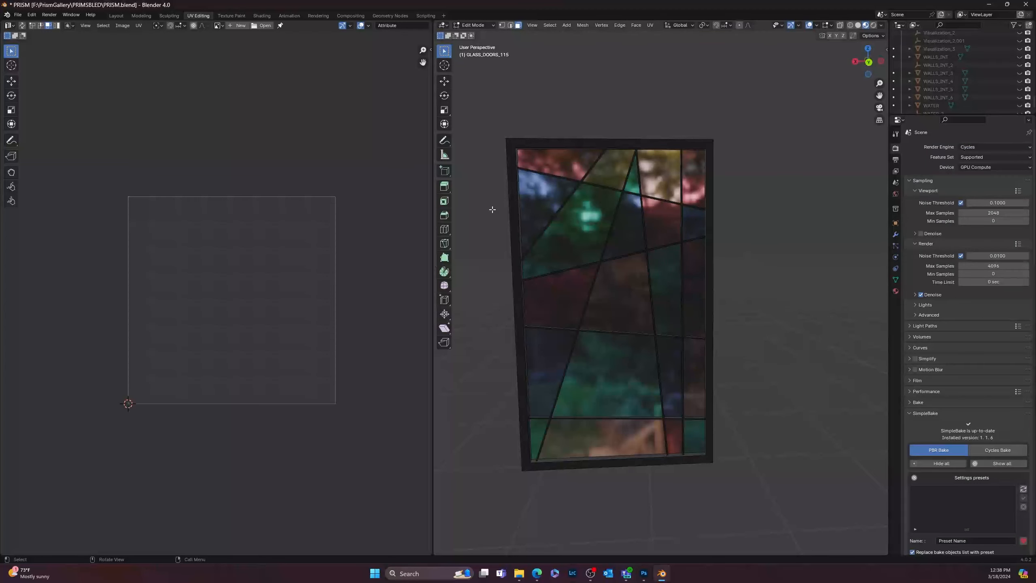
left_click(32, 14)
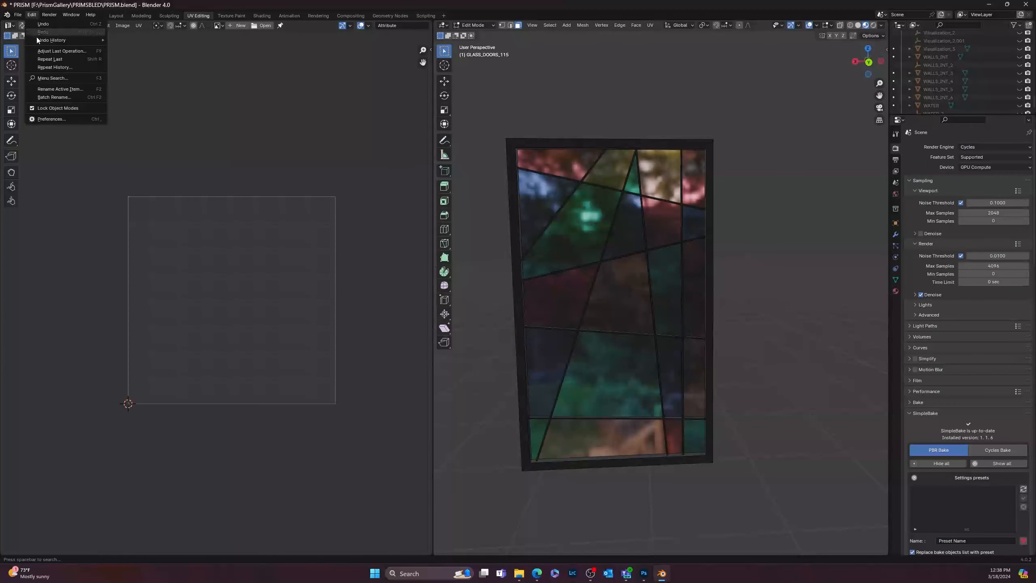
left_click(57, 118)
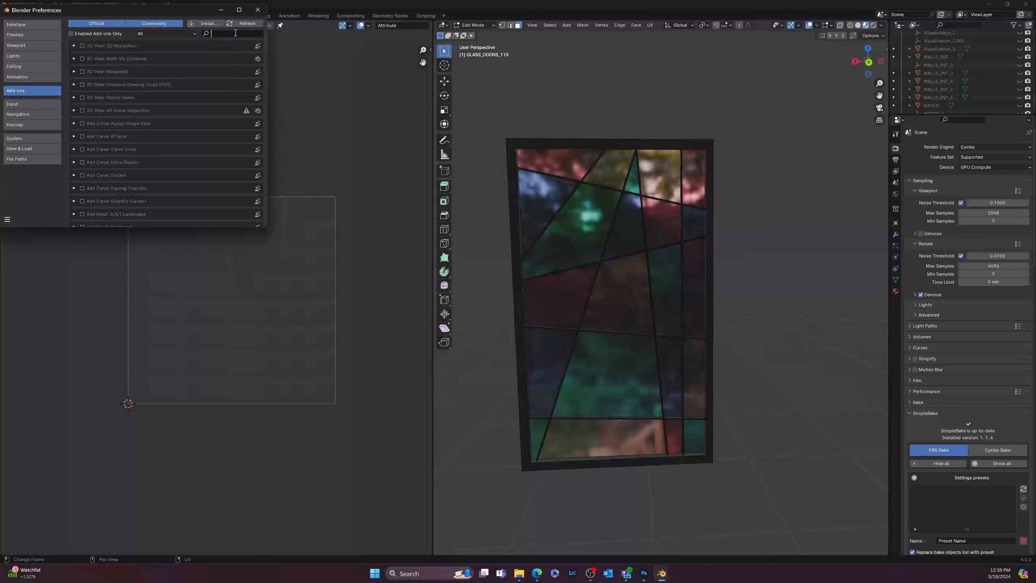
type("simp")
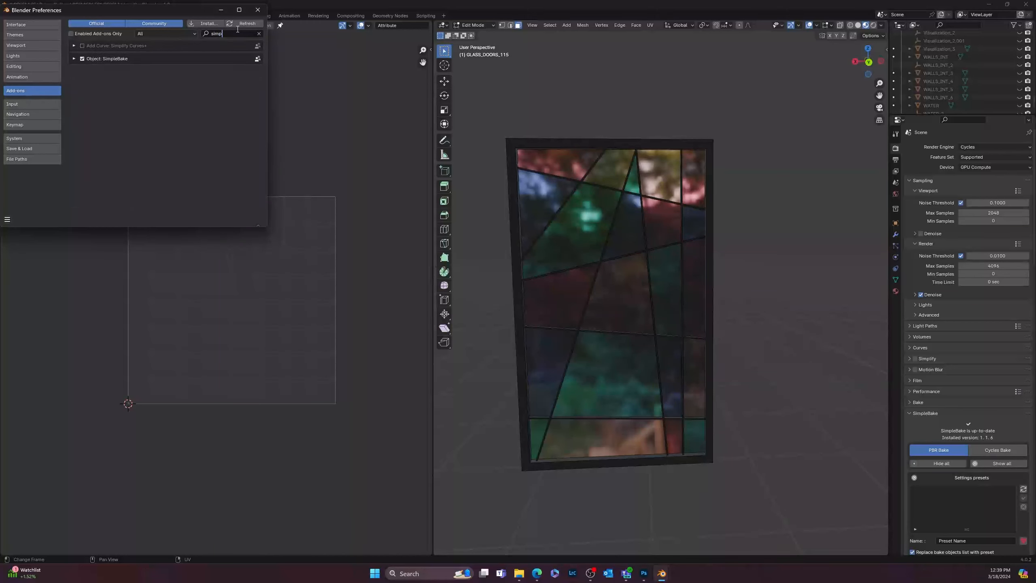
key("Return")
left_click(74, 59)
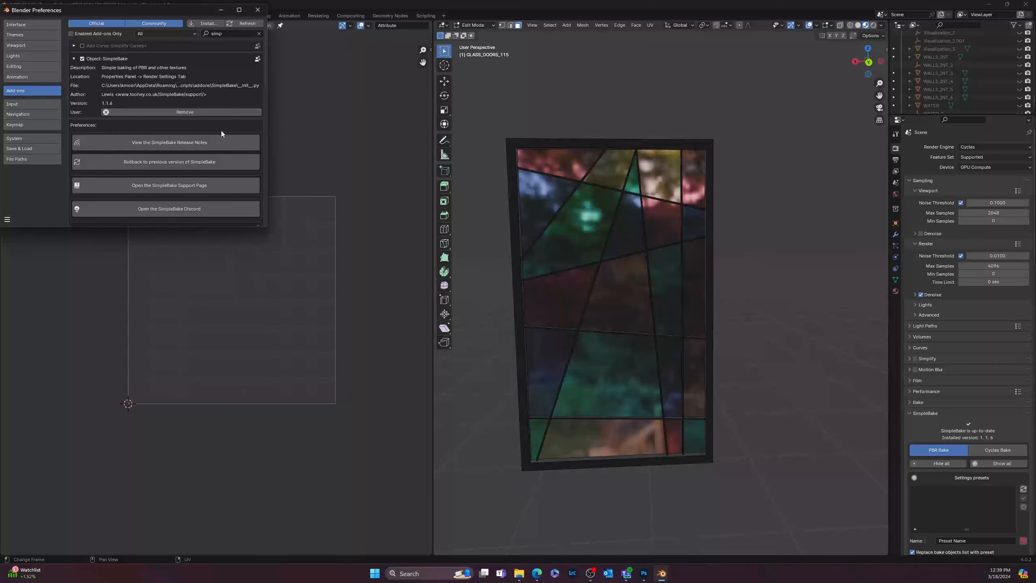
scroll(181, 168, "down", 5)
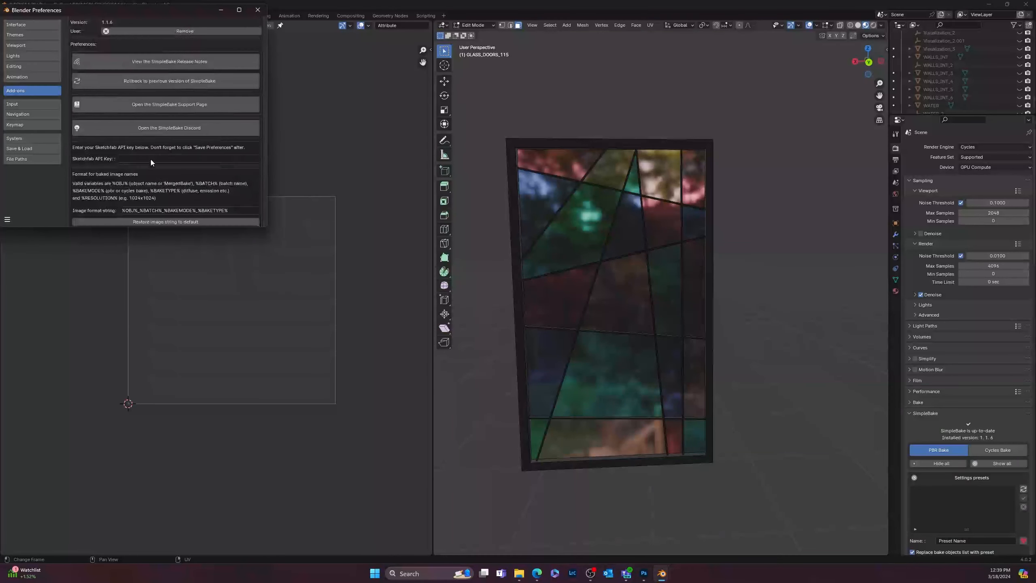
scroll(151, 163, "up", 5)
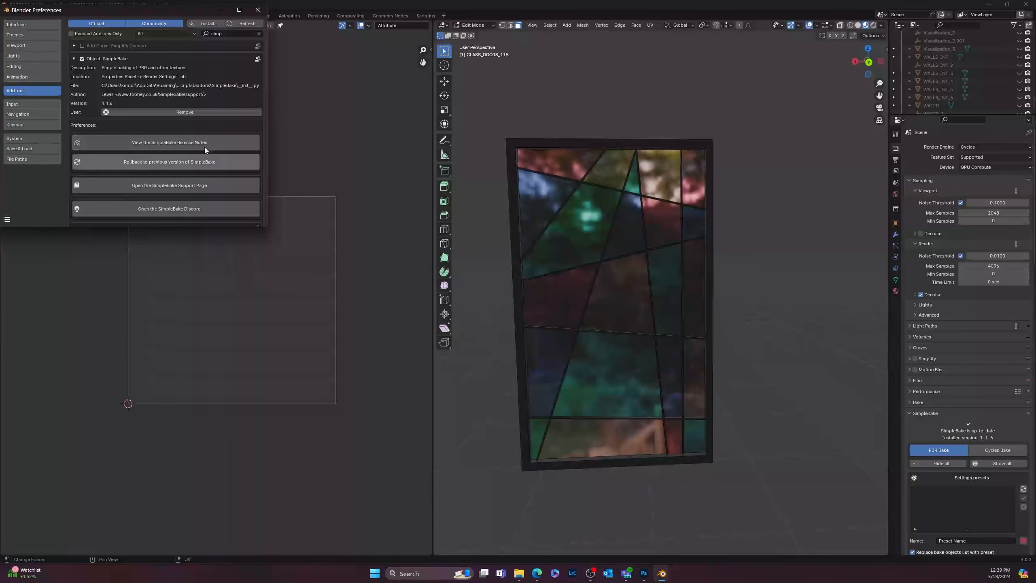
left_click(257, 12)
Step: Return the door to Object Mode and bring up the SimpleBake settings in the render properties
middle_click_drag(775, 310, 807, 308)
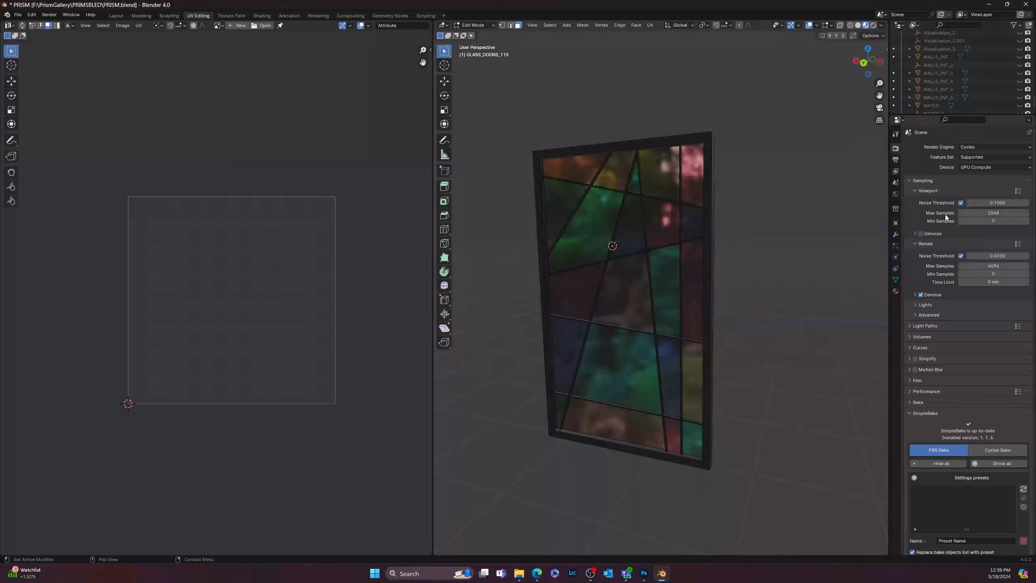
scroll(985, 353, "down", 12)
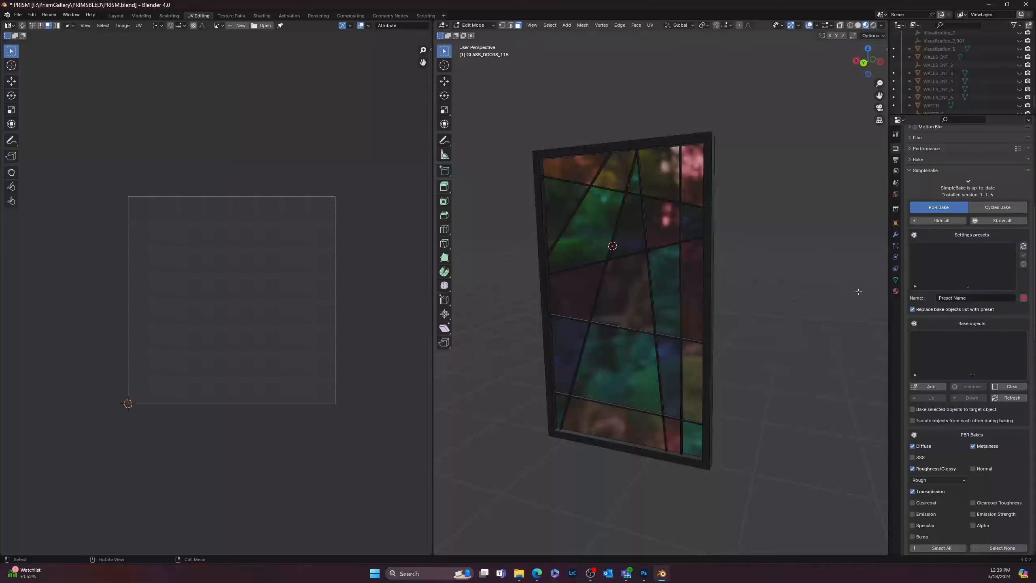
key("Tab")
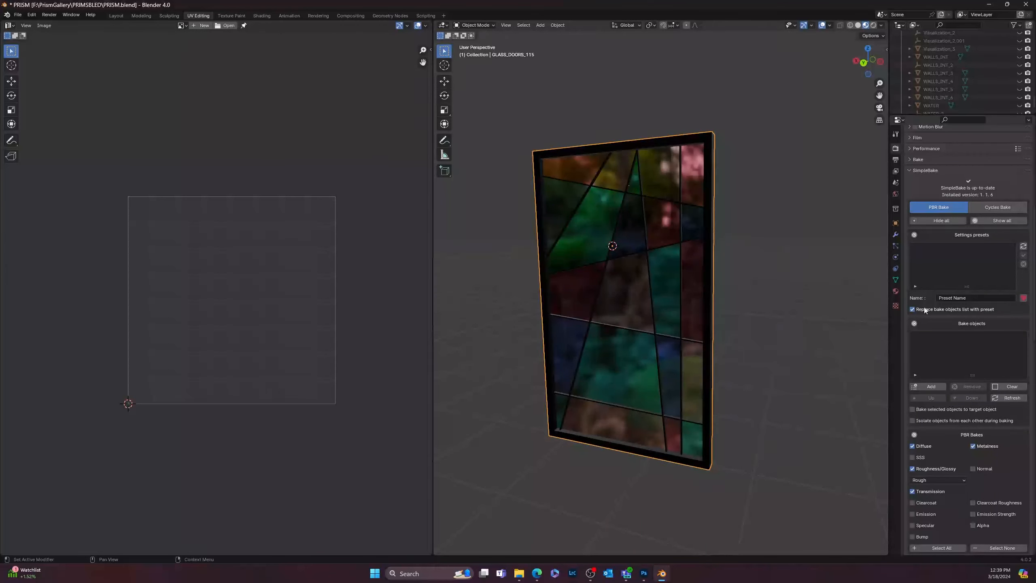
scroll(974, 285, "up", 4)
scroll(964, 288, "down", 5)
scroll(936, 355, "up", 3)
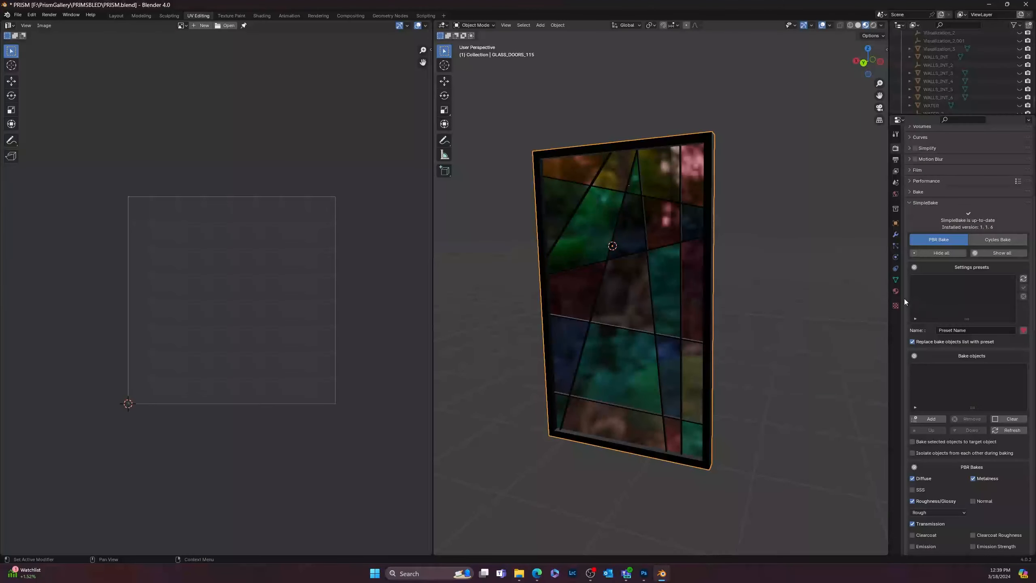
Step: Review SimpleBake's settings presets and bake objects sections, leaving both expanded
left_click(914, 268)
left_click(914, 281)
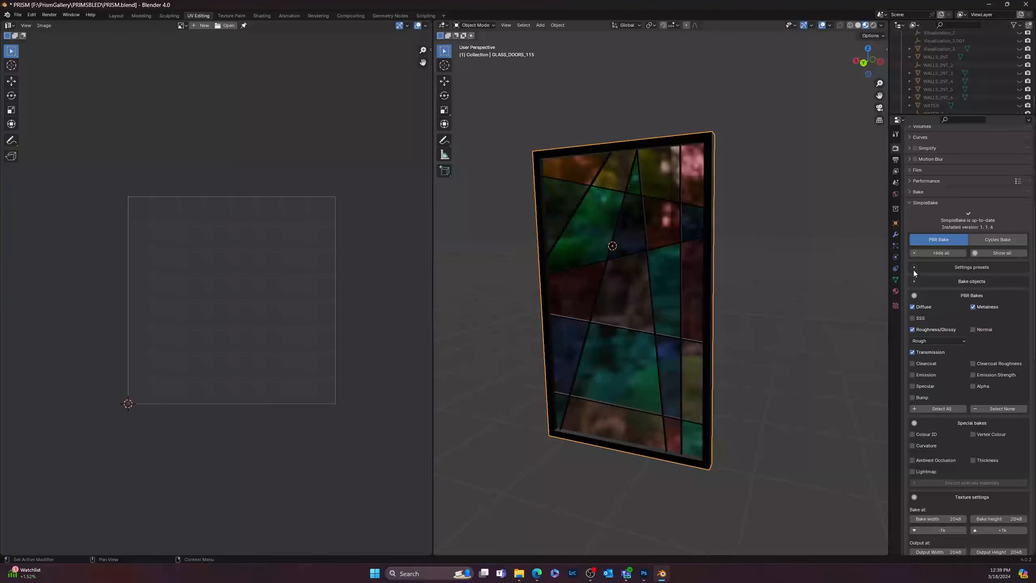
left_click(914, 268)
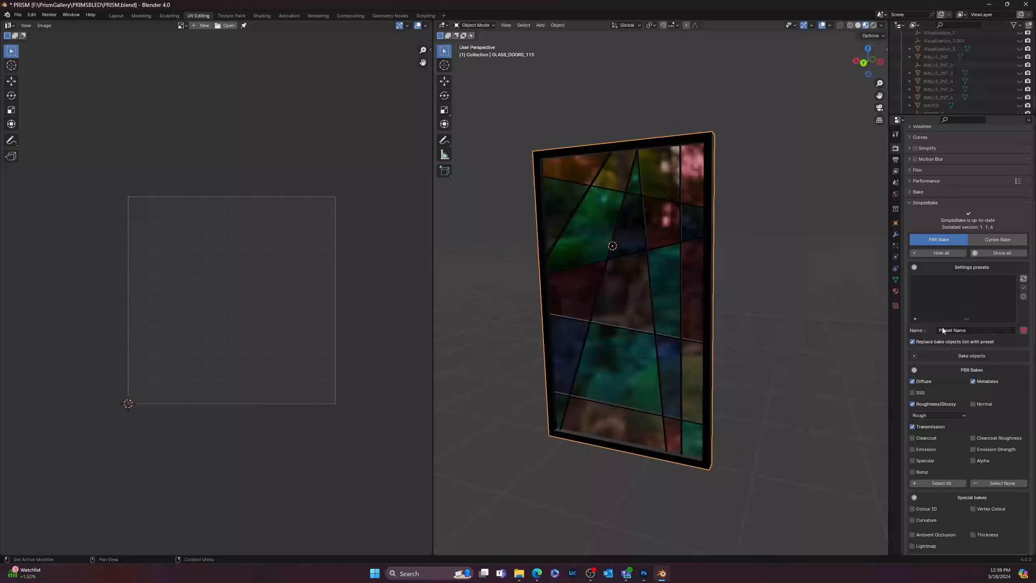
left_click(975, 330)
left_click(915, 357)
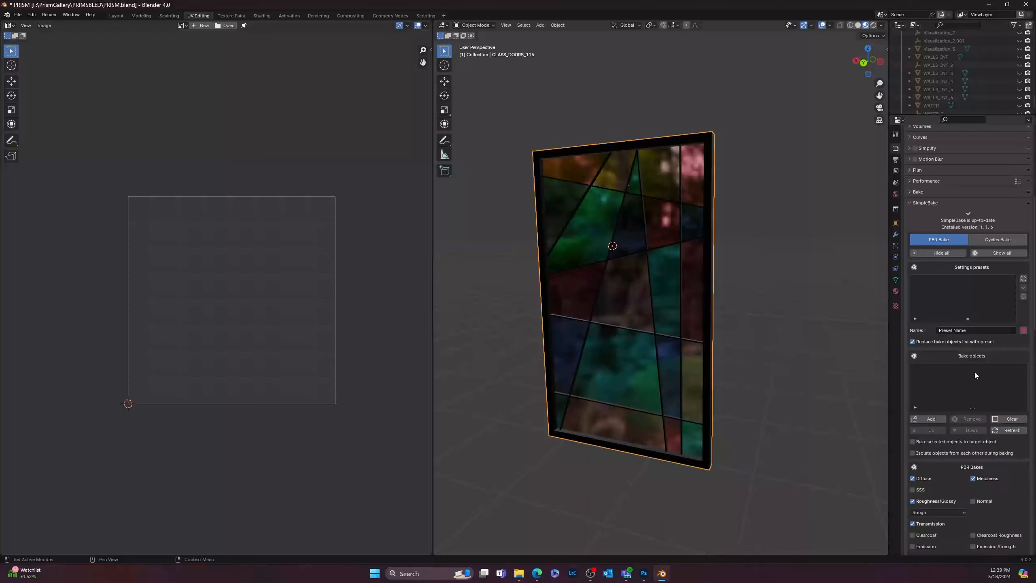
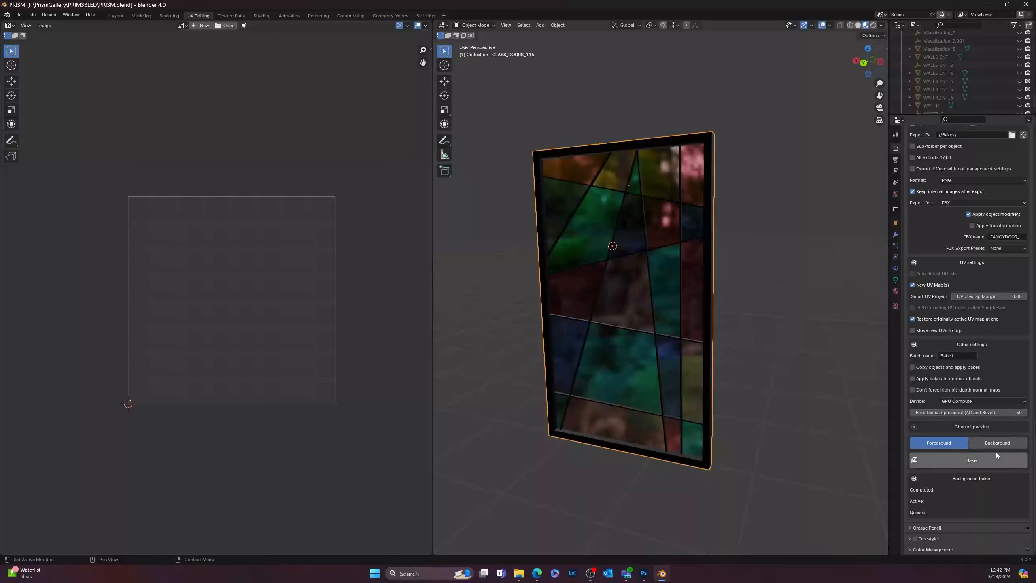
Step: Bake the door's diffuse, metalness, roughness and transmission maps in the foreground, inspect the baked images, and dismiss the completion notice
left_click(973, 460)
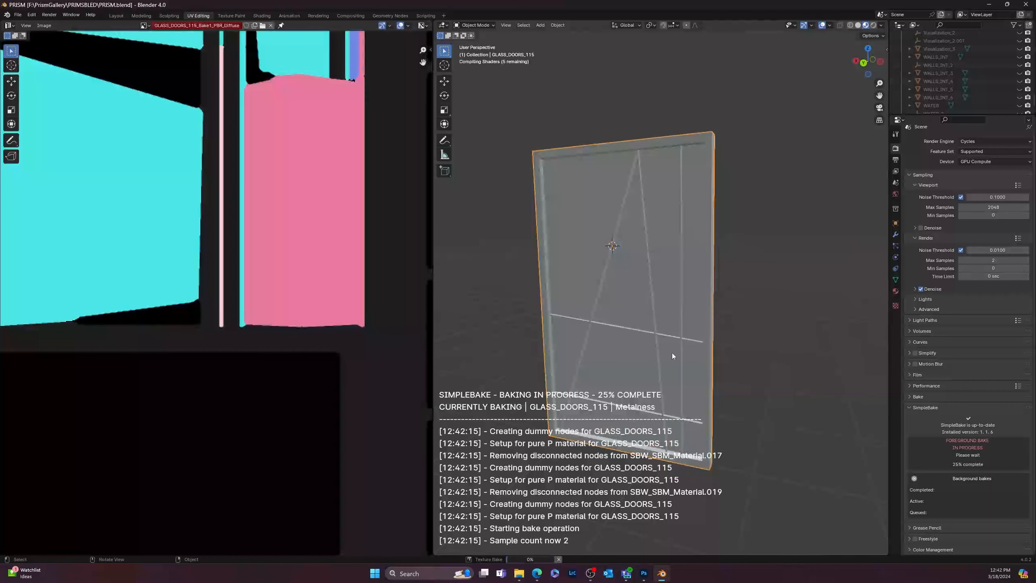
scroll(290, 278, "down", 6)
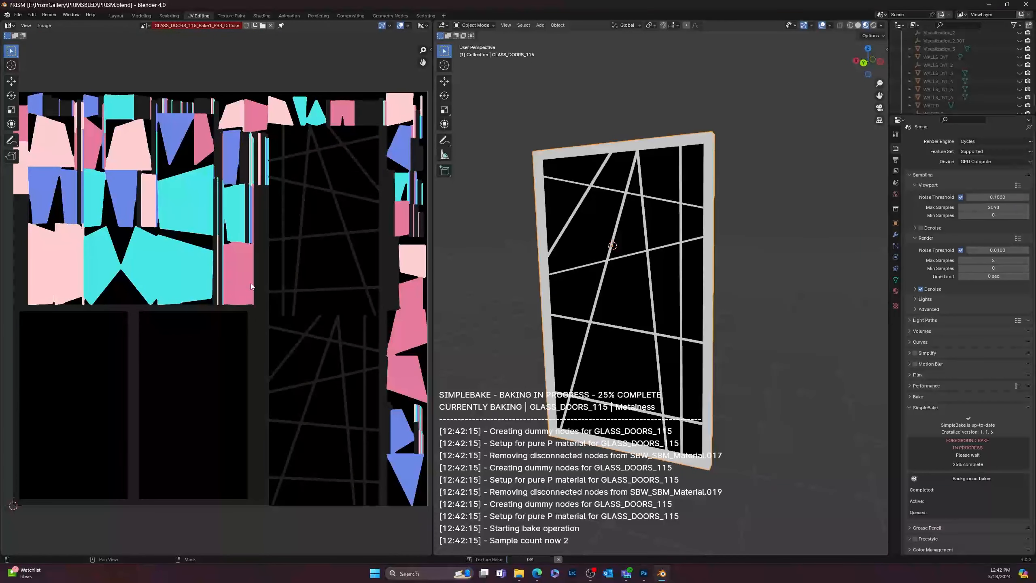
scroll(310, 273, "down", 2)
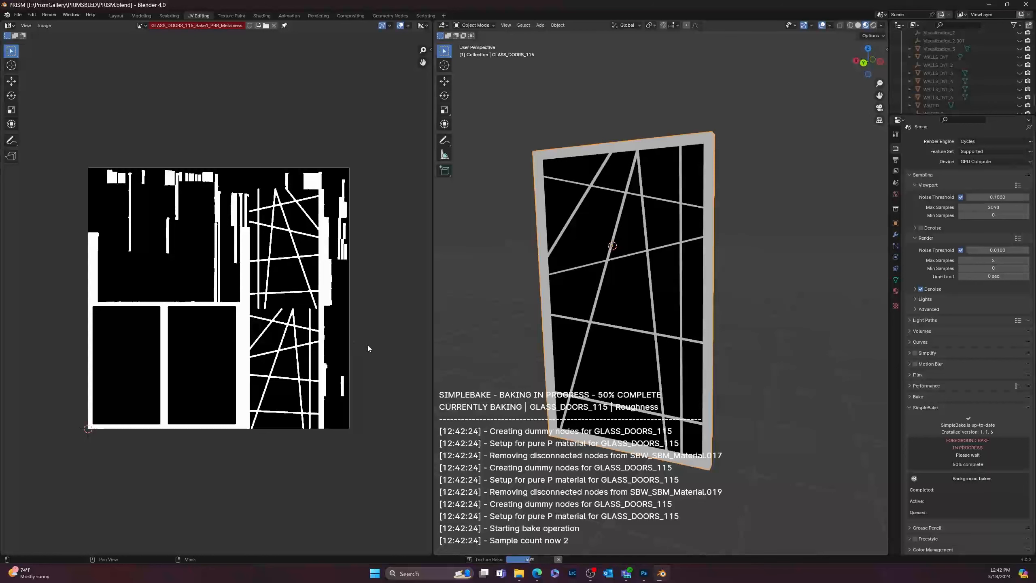
scroll(219, 298, "up", 11)
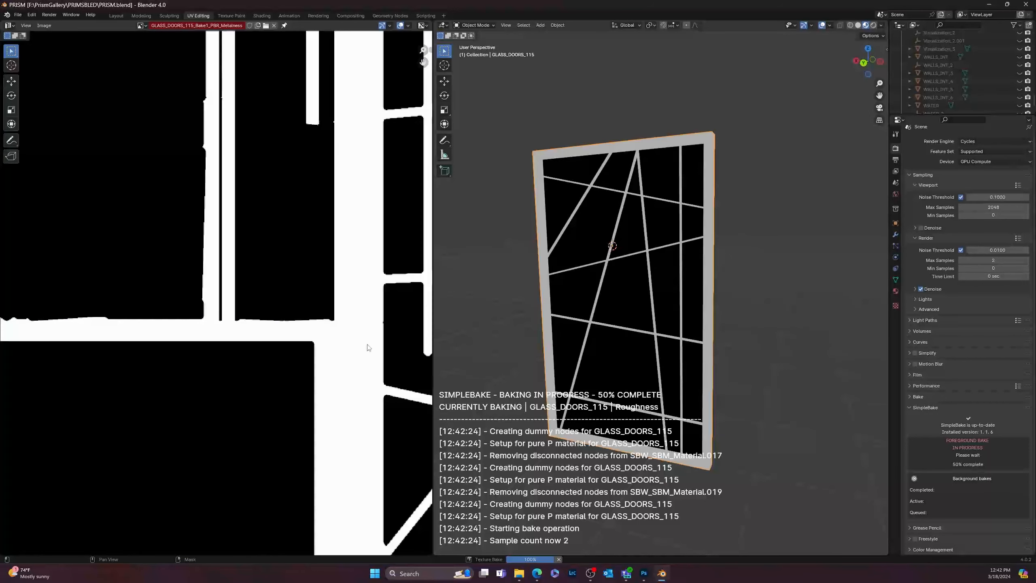
scroll(225, 361, "down", 10)
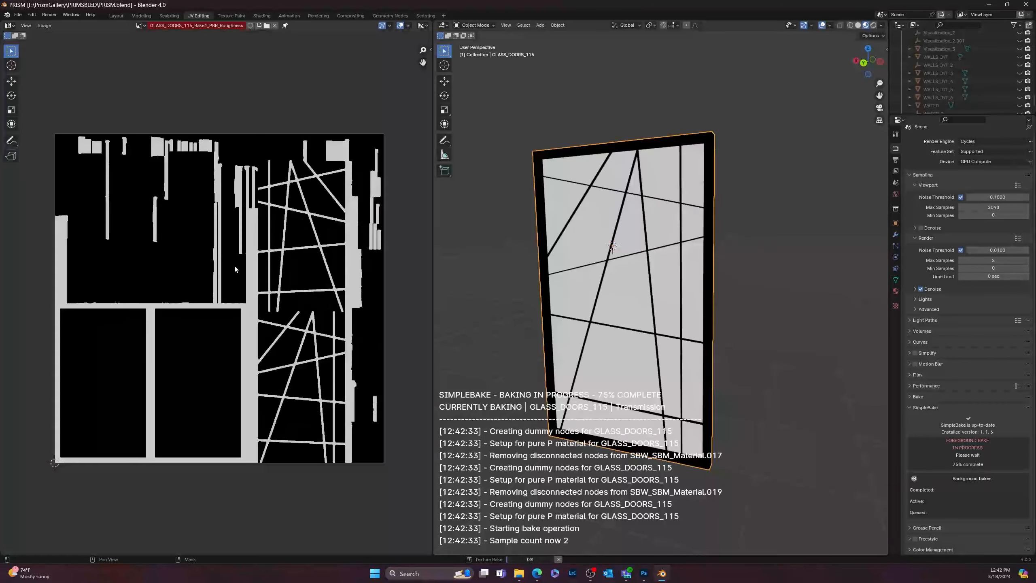
scroll(137, 188, "up", 7)
scroll(228, 311, "down", 4)
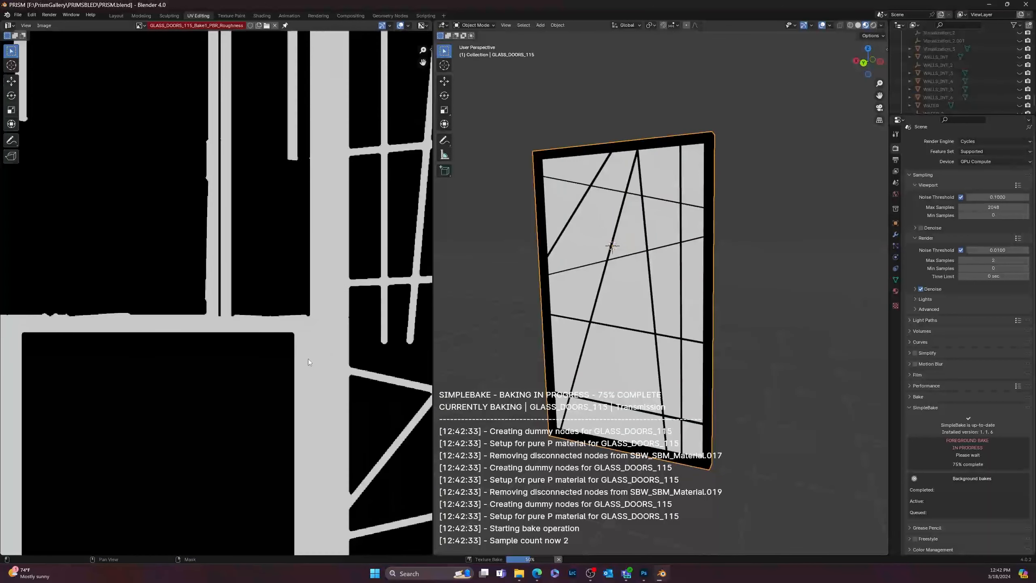
scroll(295, 342, "down", 2)
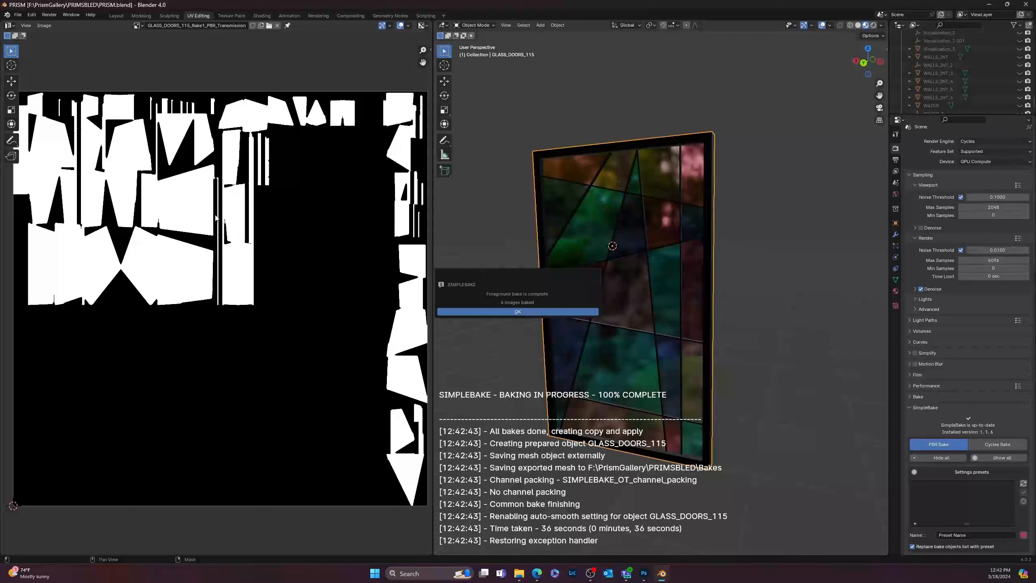
left_click(523, 311)
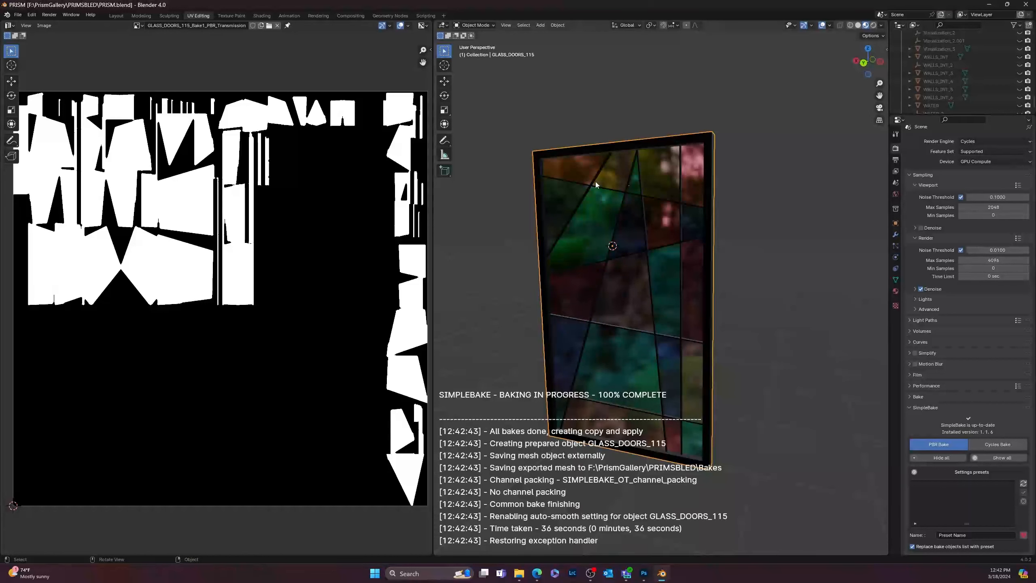
Step: Check the door's UV layout against the baked transmission map, ending in Object Mode with the door selected
left_click(724, 176)
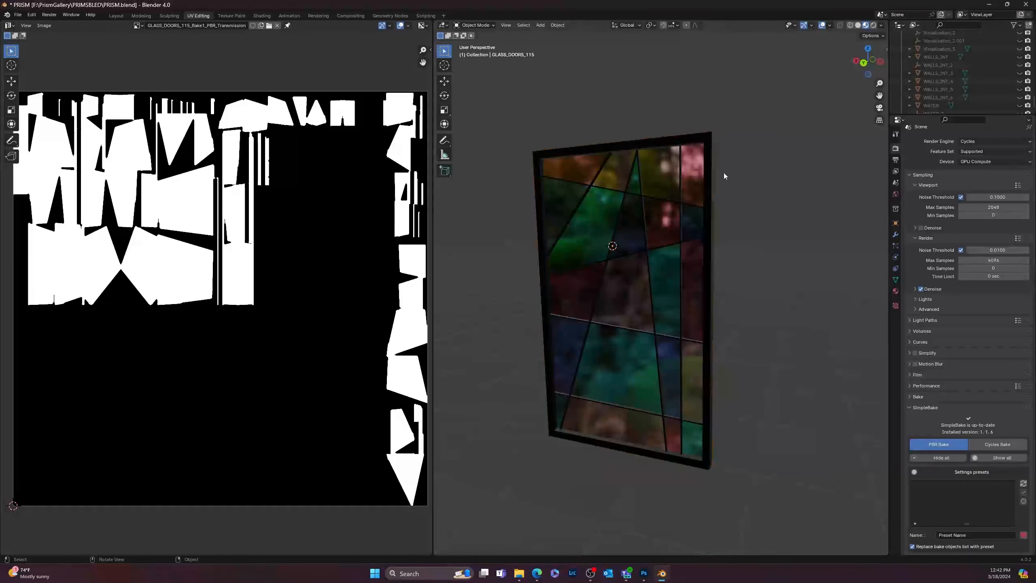
left_click(710, 156)
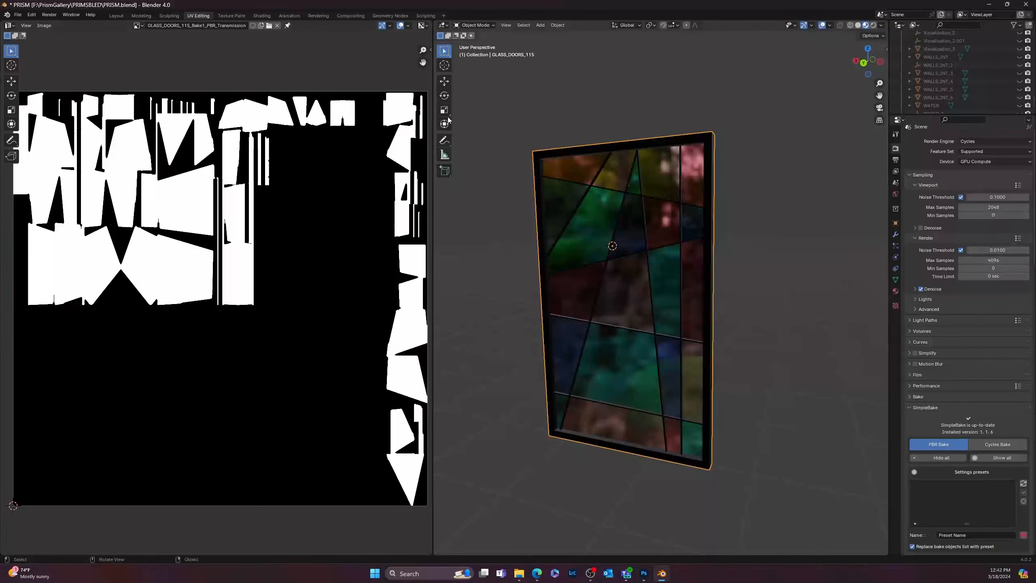
key("Tab")
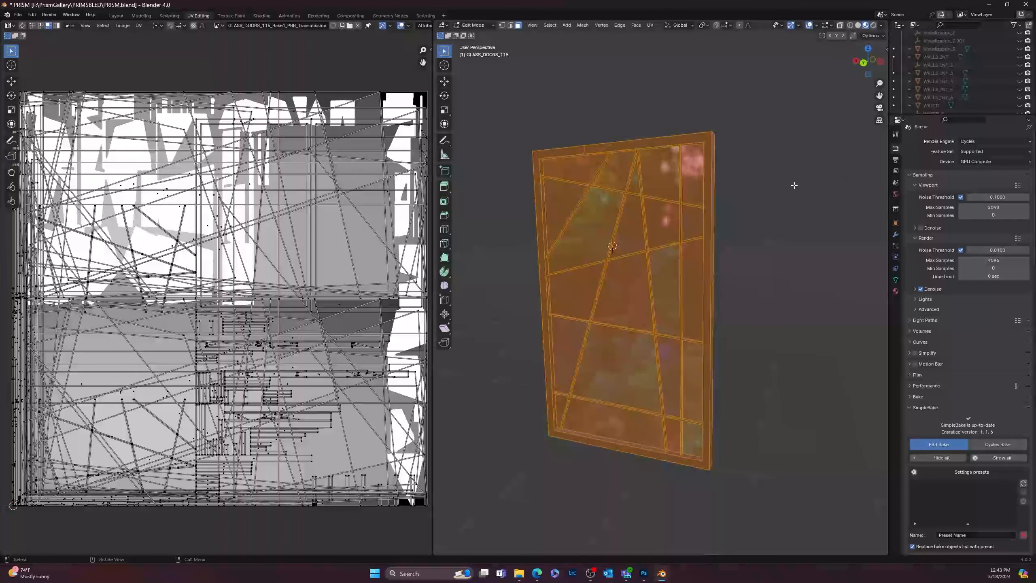
key("Tab")
left_click(799, 216)
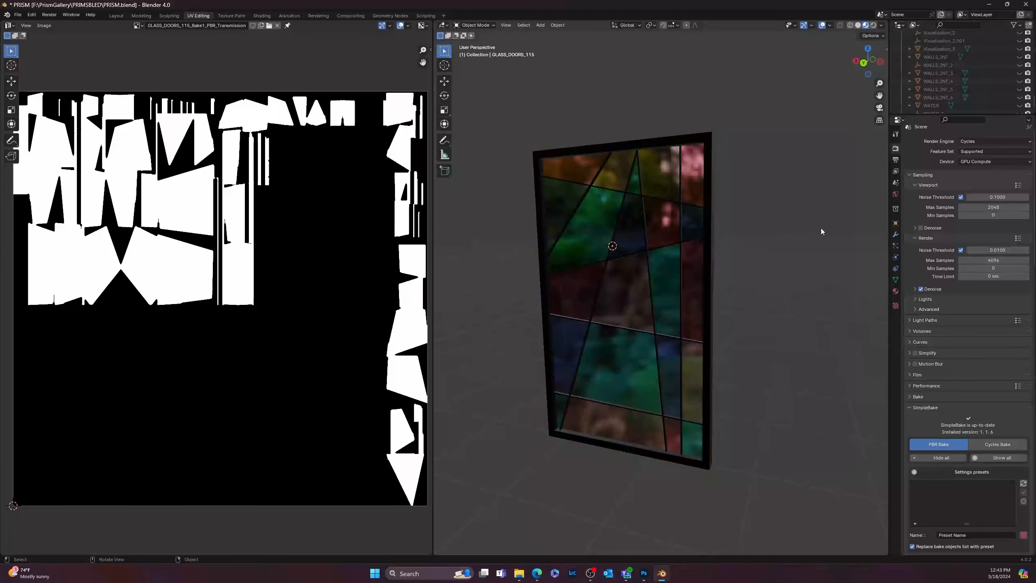
left_click(668, 212)
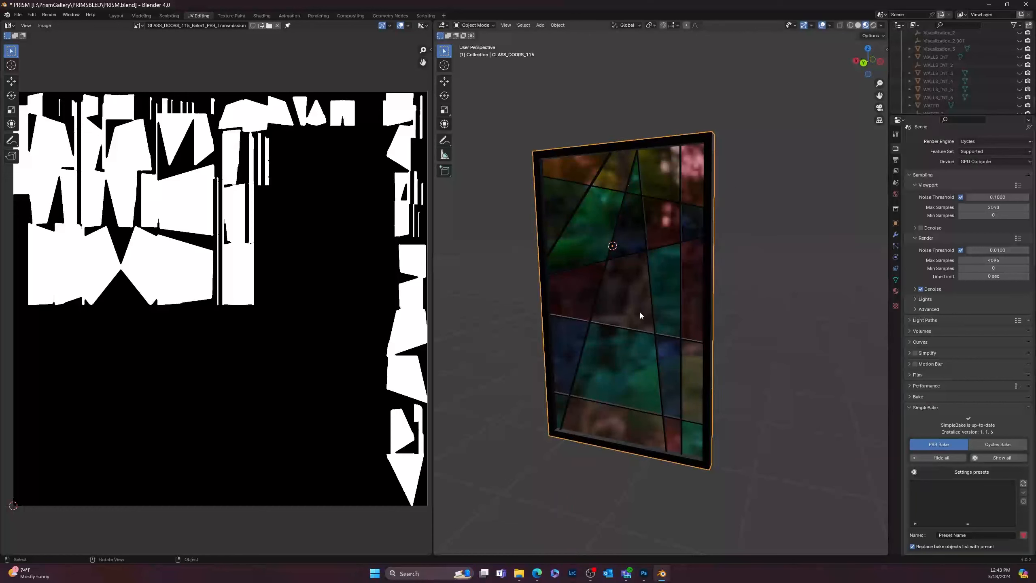
Step: Add a new collection inside the main Collection and make the new one active
scroll(981, 69, "up", 10)
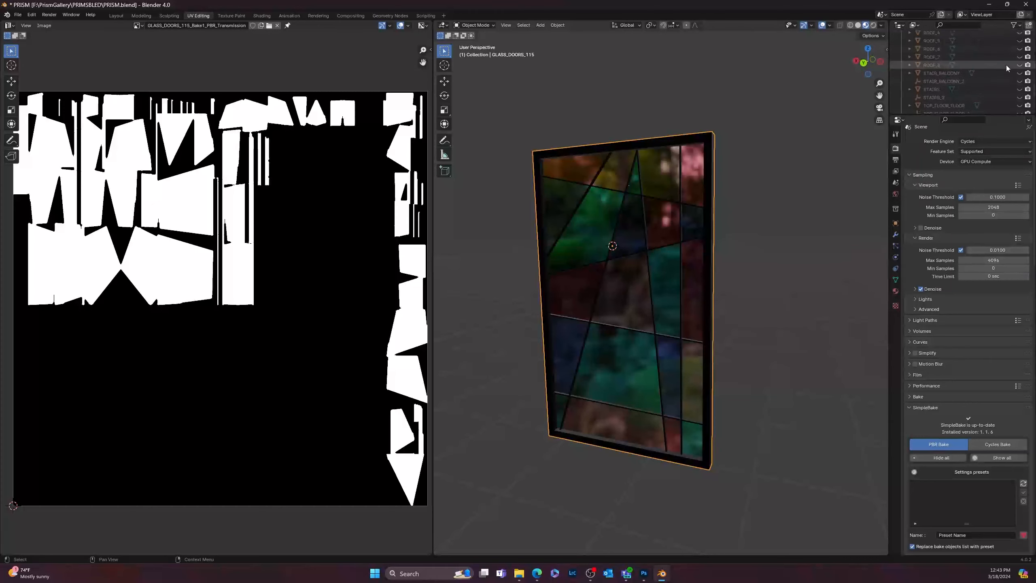
scroll(965, 69, "up", 10)
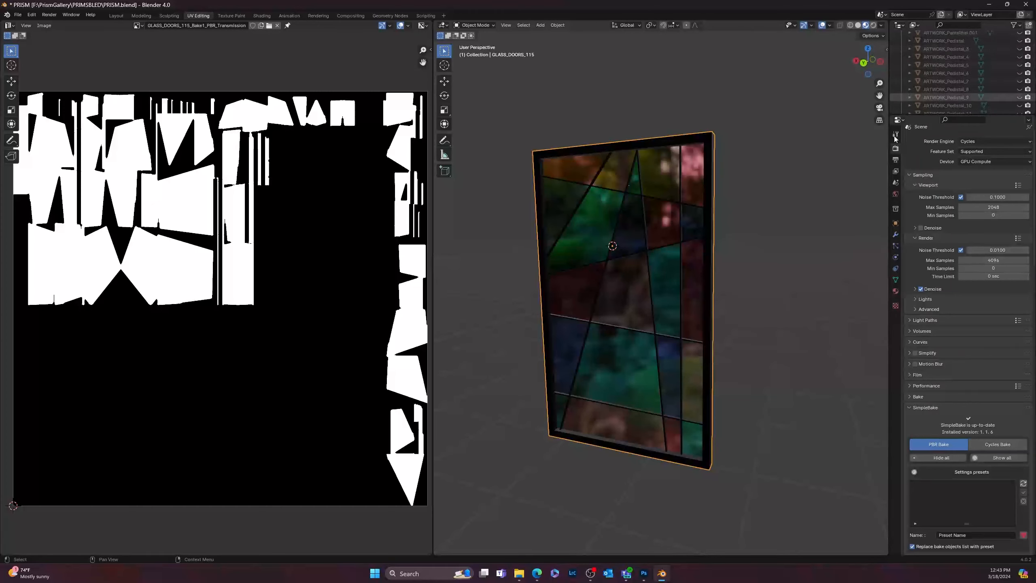
scroll(944, 77, "up", 1)
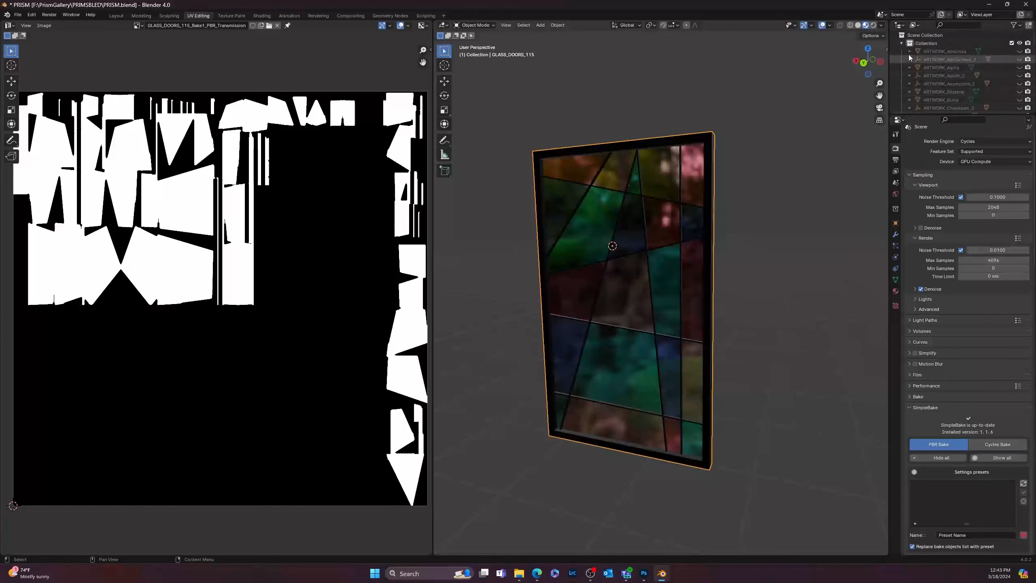
left_click(901, 43)
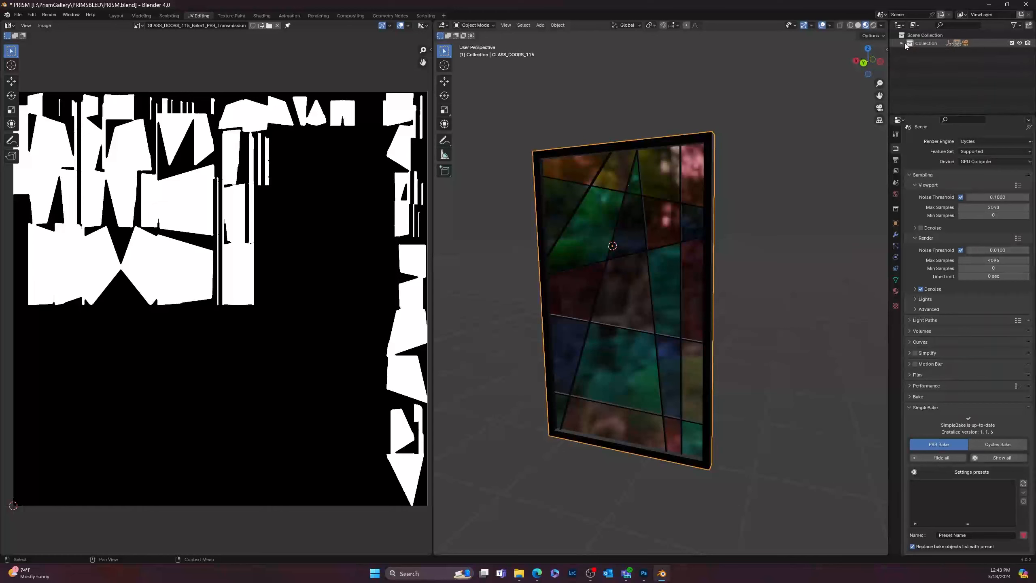
right_click(918, 43)
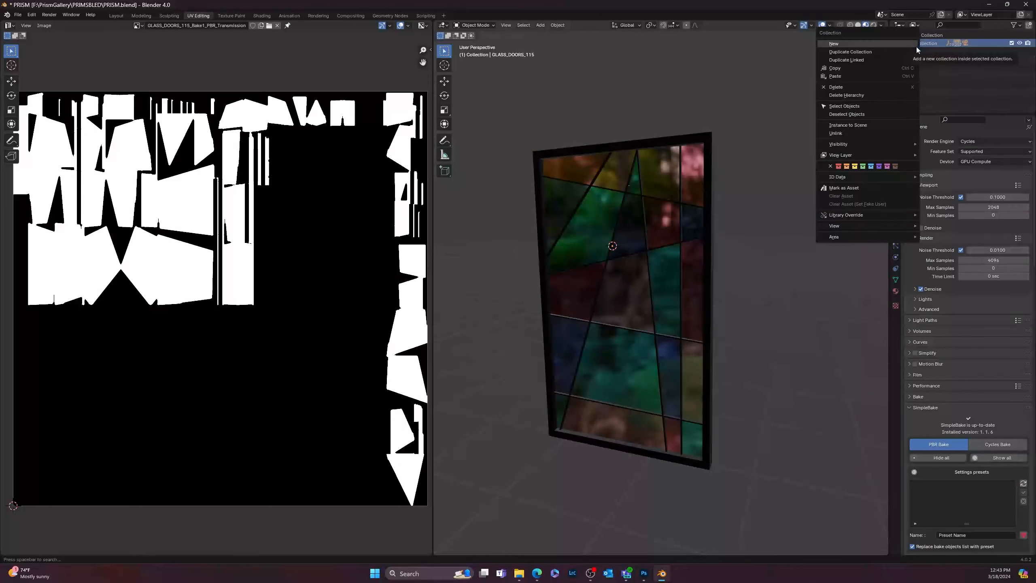
left_click(838, 44)
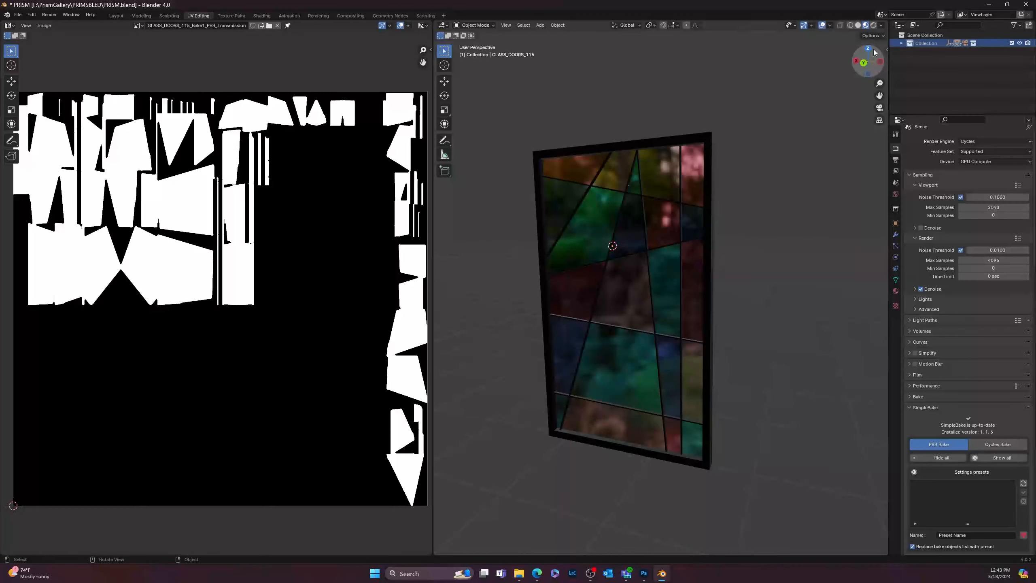
left_click(938, 52)
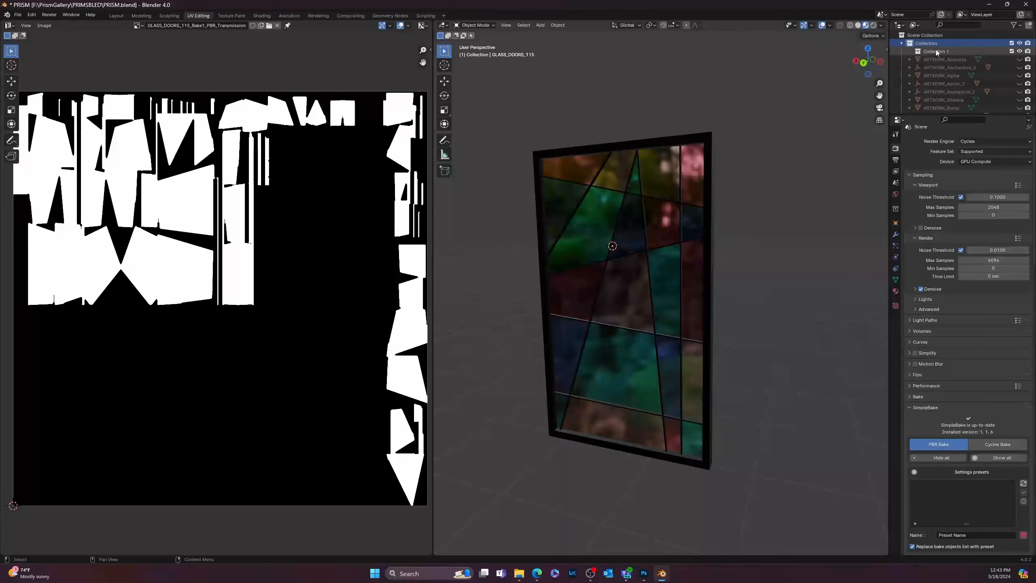
double_click(953, 52)
key("Return")
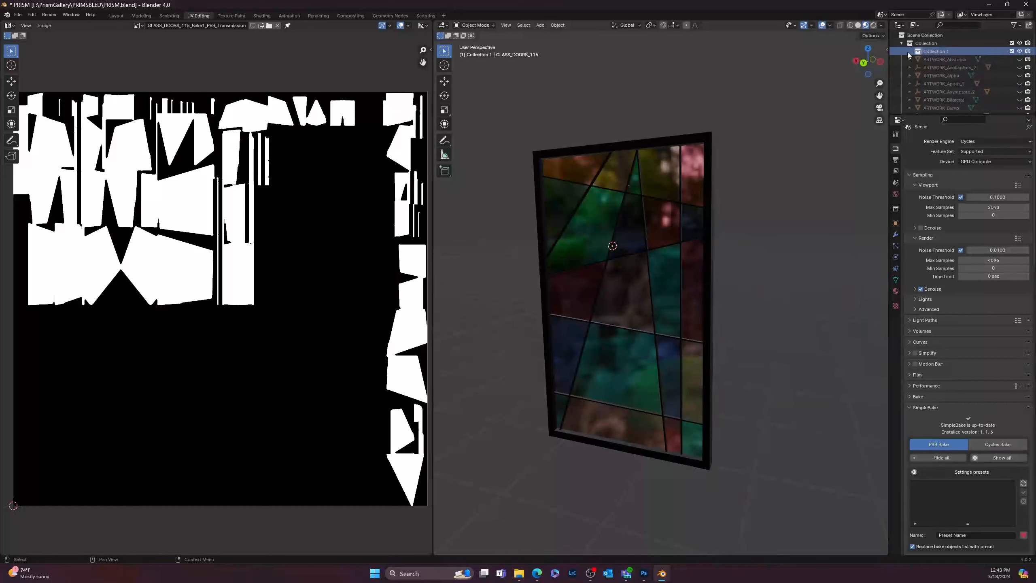
Step: Select the stained-glass door and look for its entry in the scene's object list
scroll(934, 78, "down", 10)
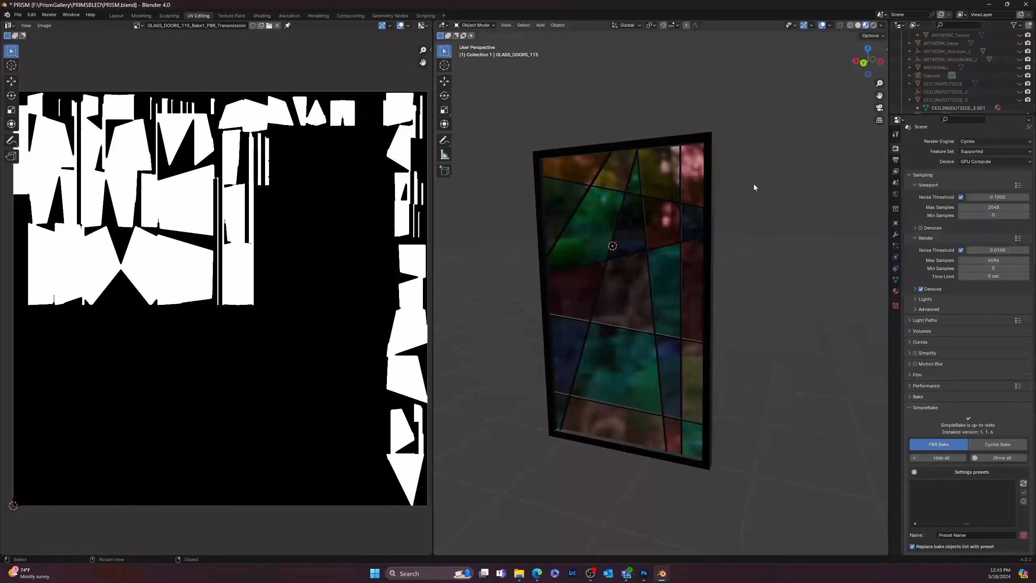
left_click(699, 194)
scroll(936, 84, "down", 5)
scroll(934, 91, "down", 5)
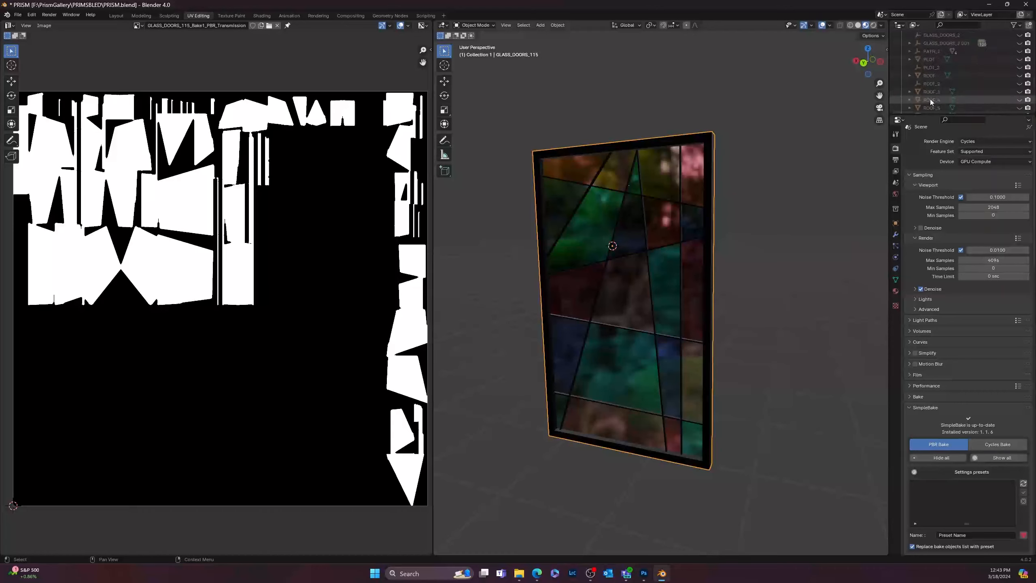
scroll(929, 95, "down", 3)
scroll(929, 93, "down", 5)
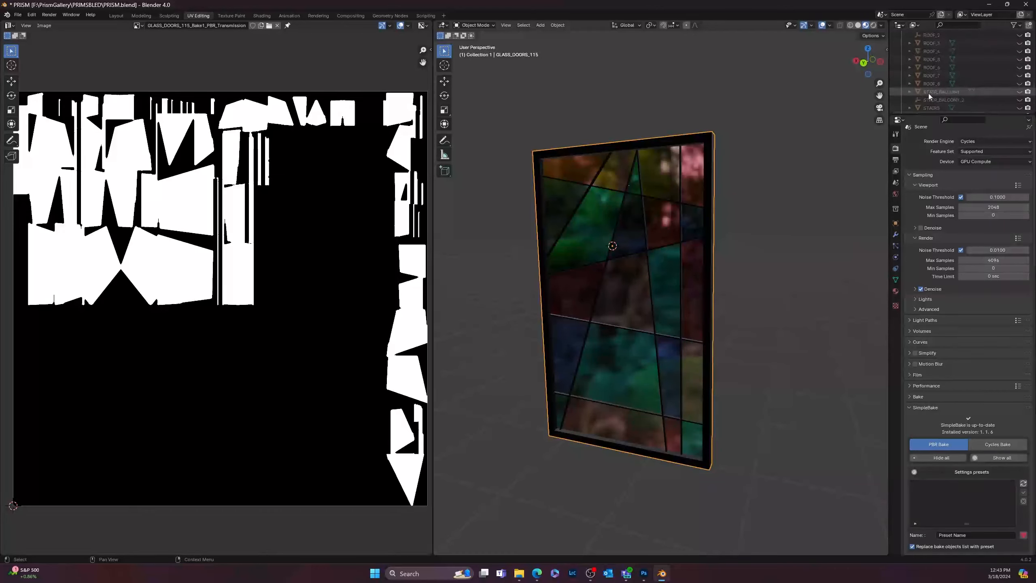
scroll(928, 93, "up", 6)
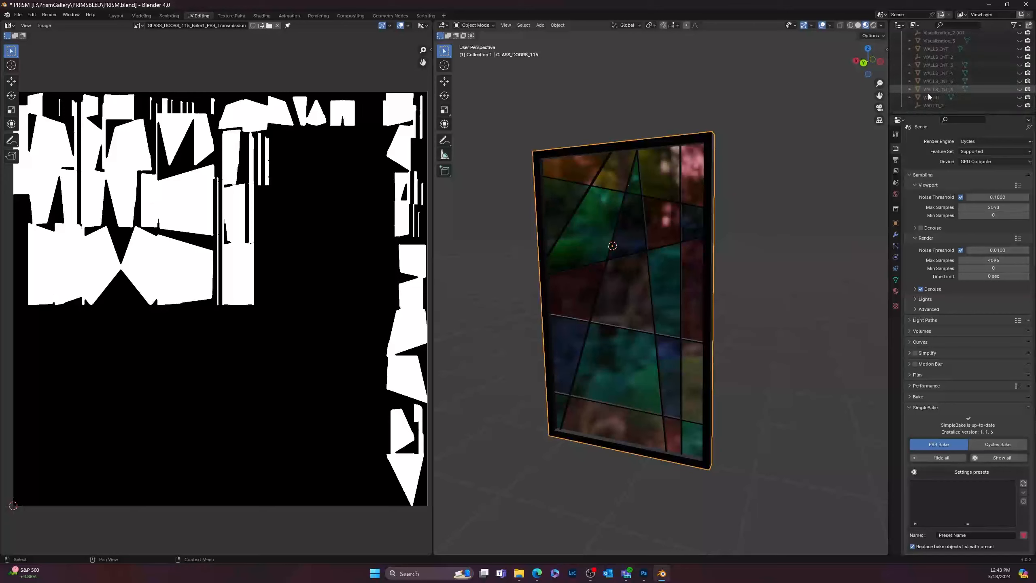
scroll(928, 93, "up", 5)
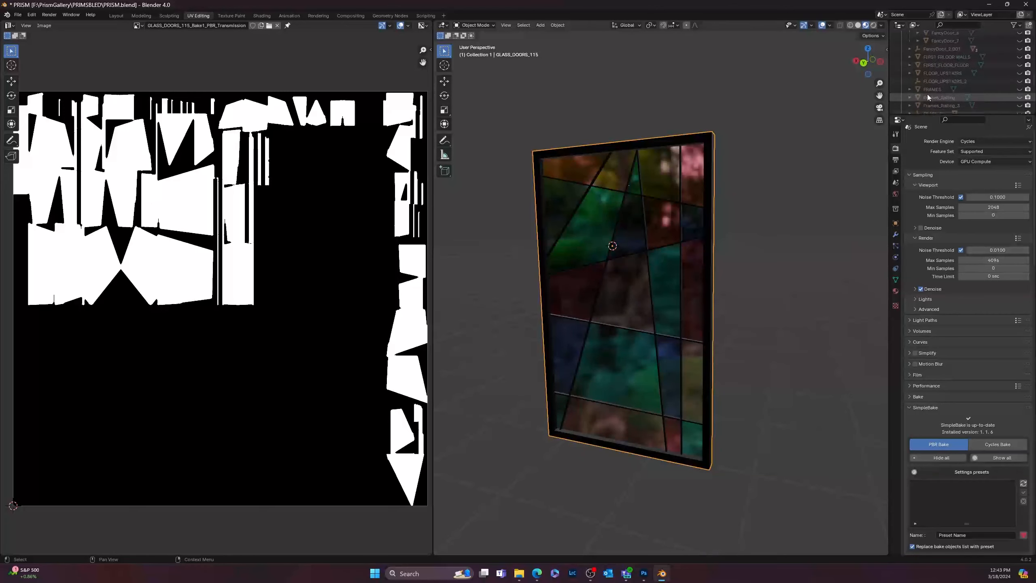
scroll(928, 95, "up", 1)
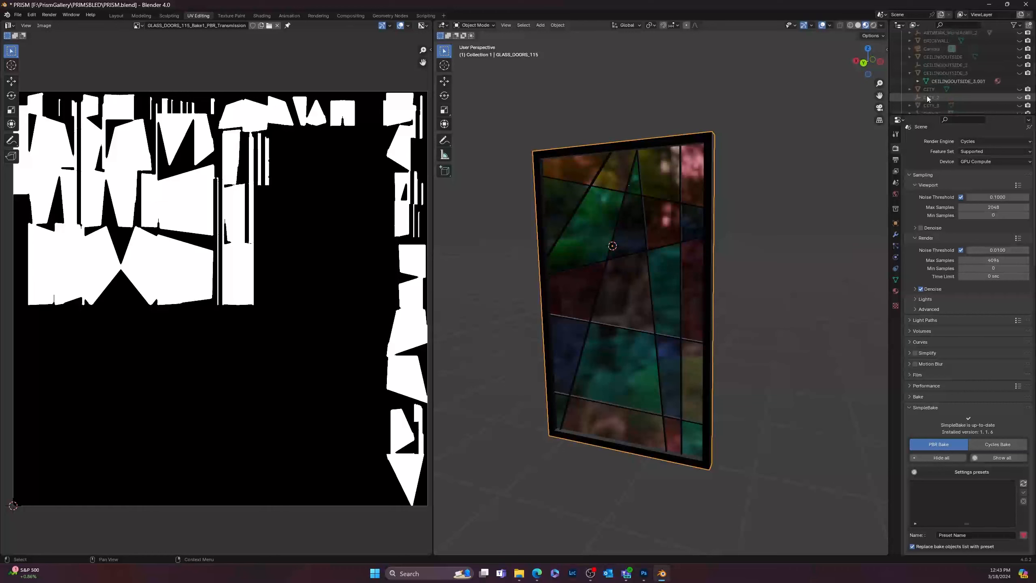
left_click(784, 160)
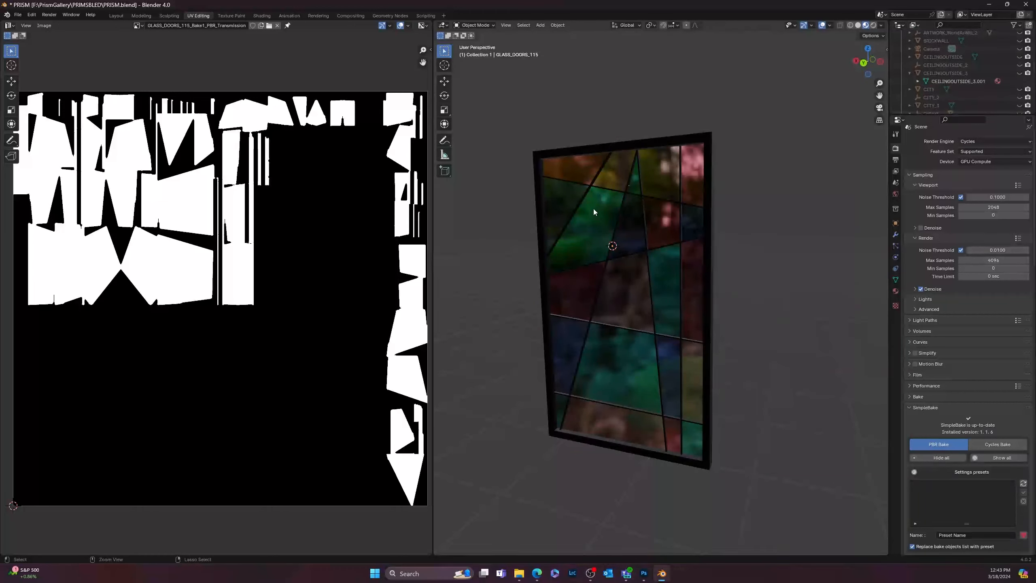
left_click(668, 190)
left_click(664, 149, "shift")
left_click(673, 153, "shift")
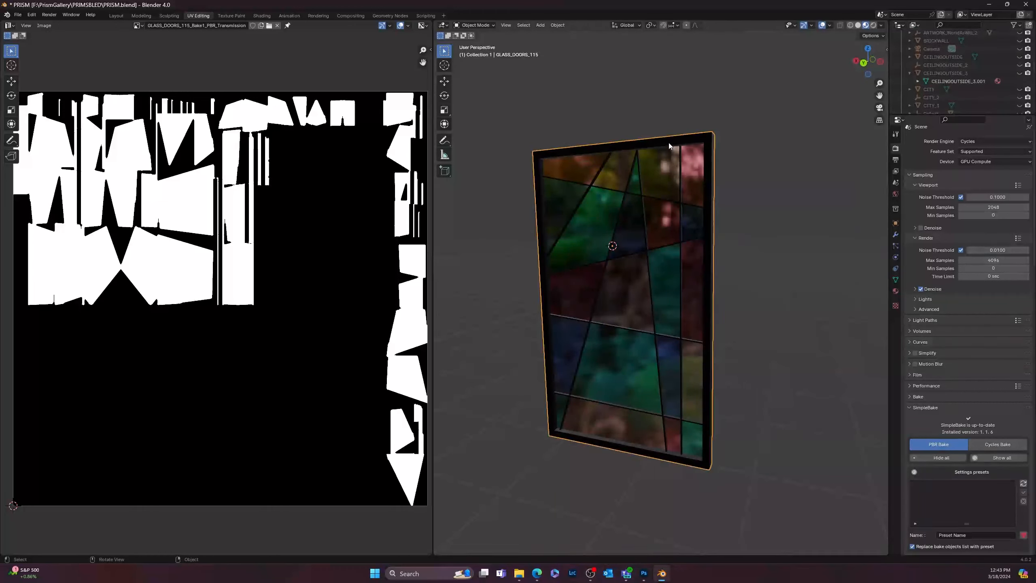
left_click(731, 168)
left_click(675, 151)
left_click(667, 173, "shift")
left_click(668, 176)
left_click(716, 185)
left_click(671, 182)
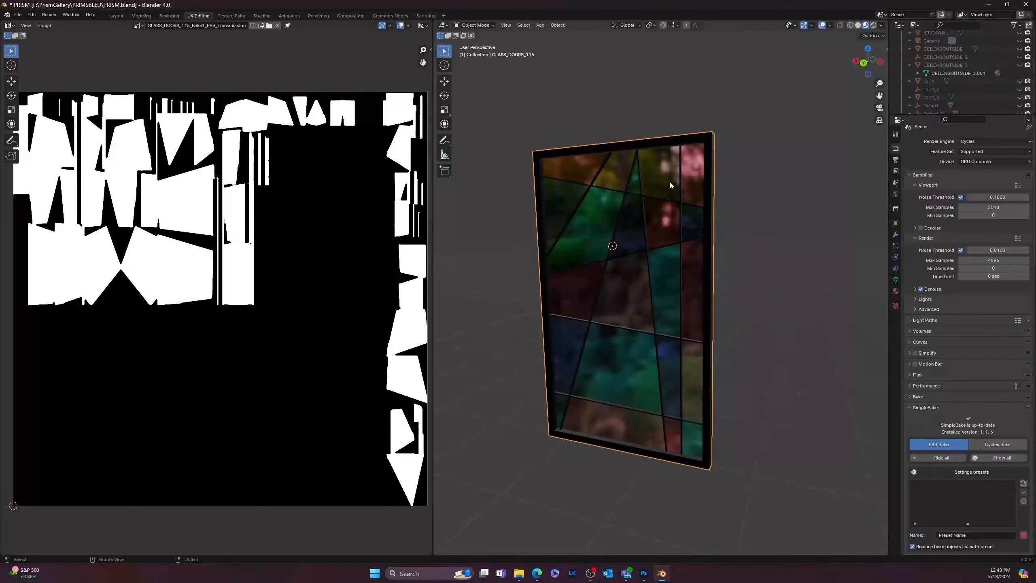
left_click(722, 188)
left_click(710, 188)
left_click(748, 191)
left_click(687, 190)
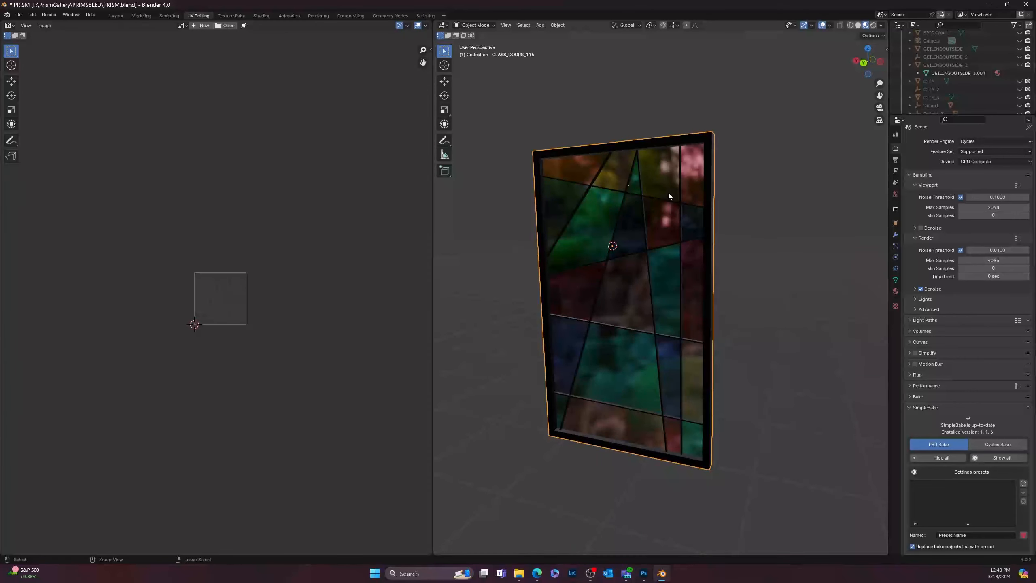
left_click(766, 209)
left_click(664, 210)
left_click(765, 194)
Step: Delete the original joined stained-glass door from the scene
left_click(675, 184)
middle_click_drag(805, 219, 763, 241)
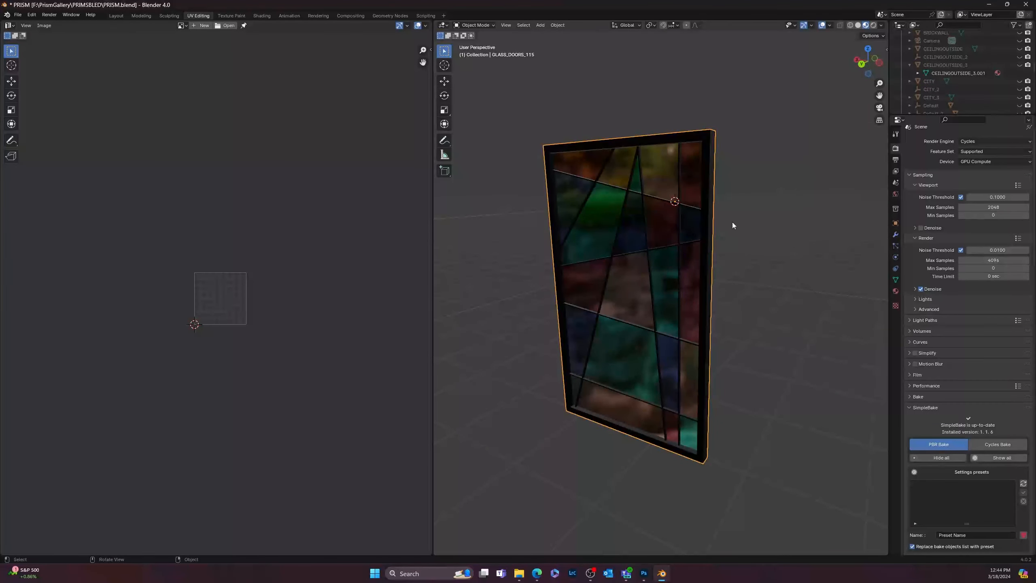
key("Delete")
middle_click_drag(560, 254, 575, 234)
middle_click_drag(772, 186, 599, 241)
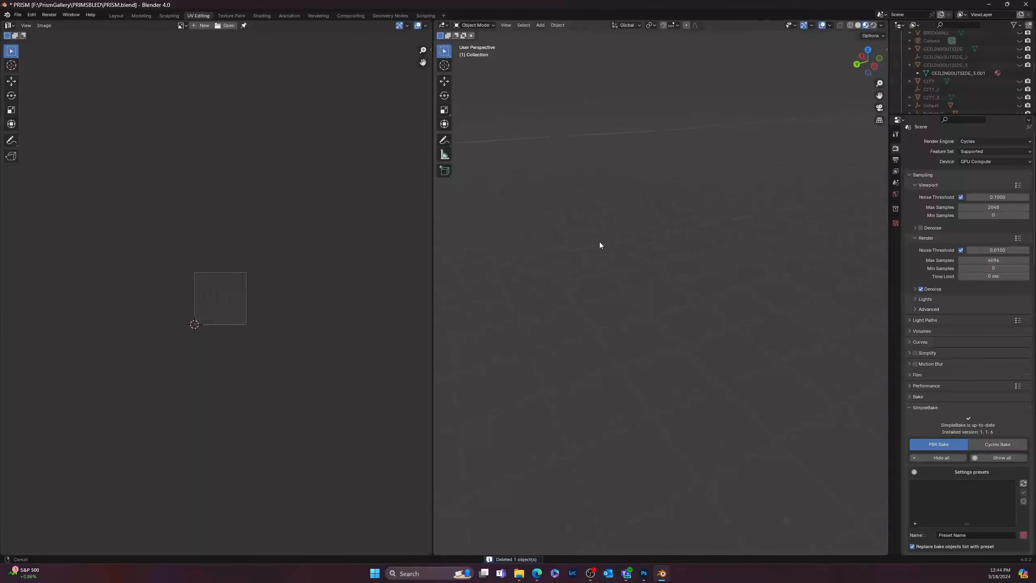
Step: Import FANCYDOOR_L.fbx from the Bakes folder as an FBX file
left_click(17, 15)
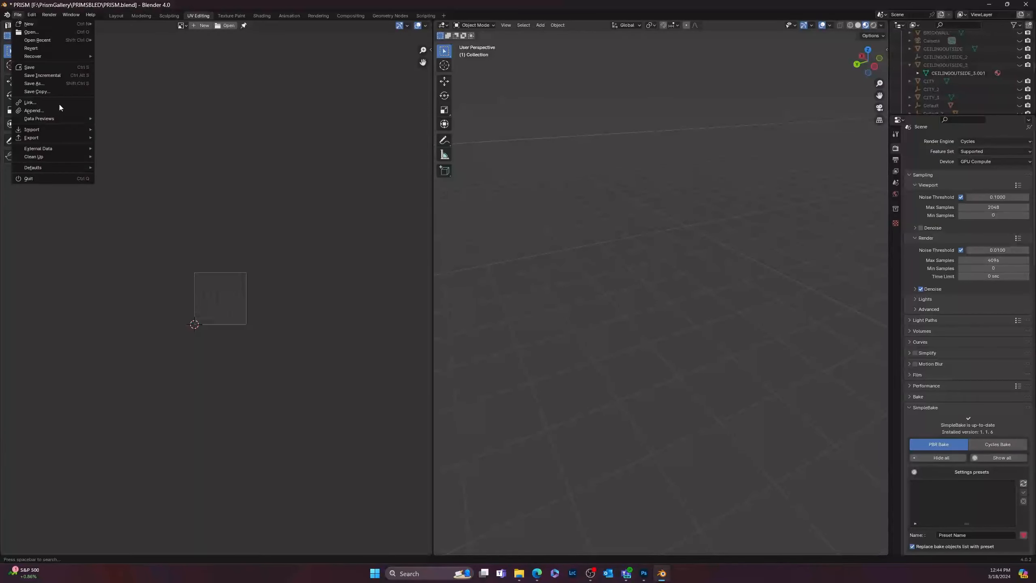
mouse_move(41, 130)
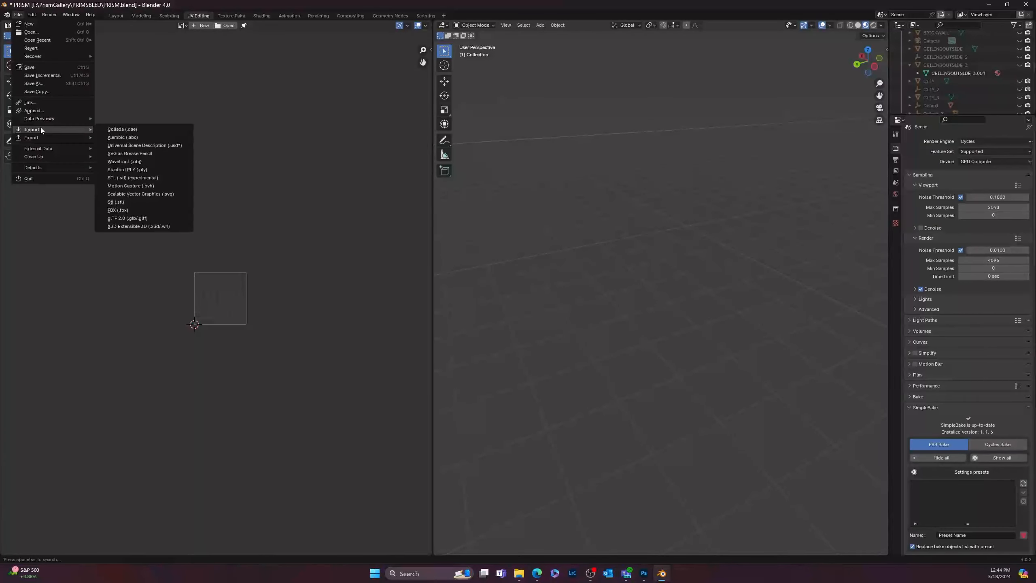
left_click(131, 209)
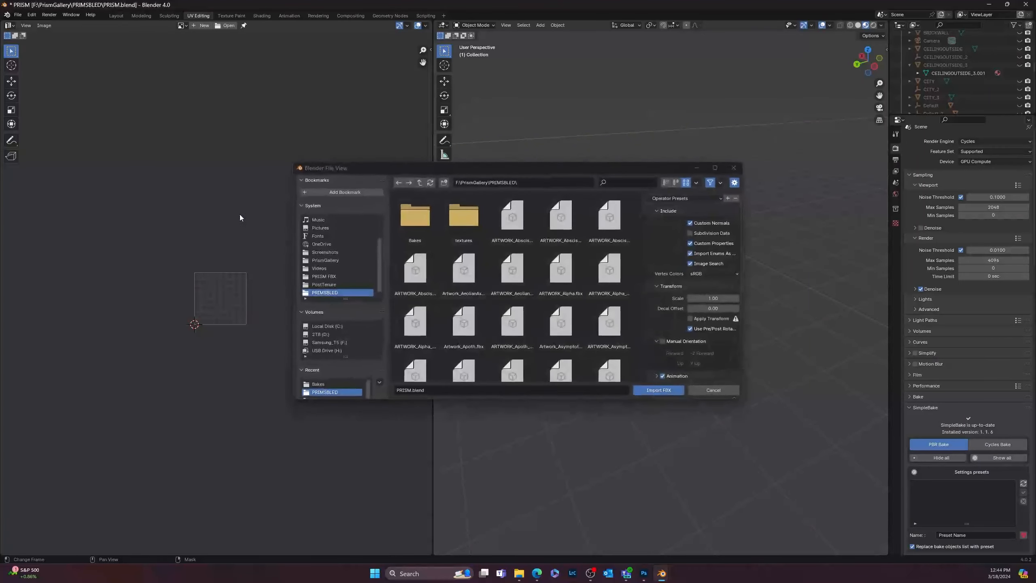
double_click(415, 215)
left_click(418, 216)
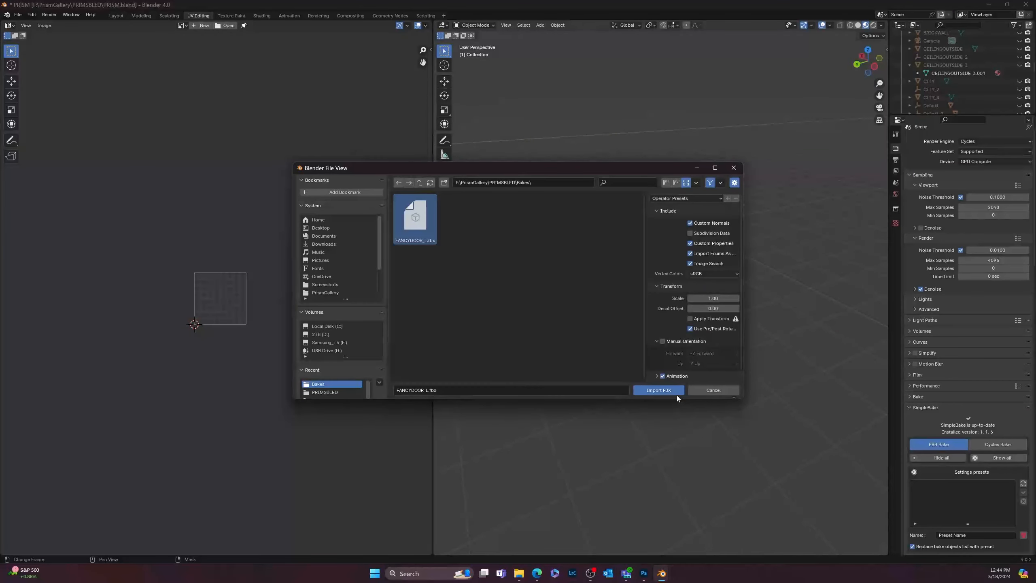
left_click(658, 391)
Step: Inspect the imported door from several angles, first in Material Preview and then in Rendered shading
scroll(599, 369, "down", 1)
middle_click_drag(599, 370, 724, 319)
scroll(641, 355, "down", 4)
scroll(607, 356, "up", 2)
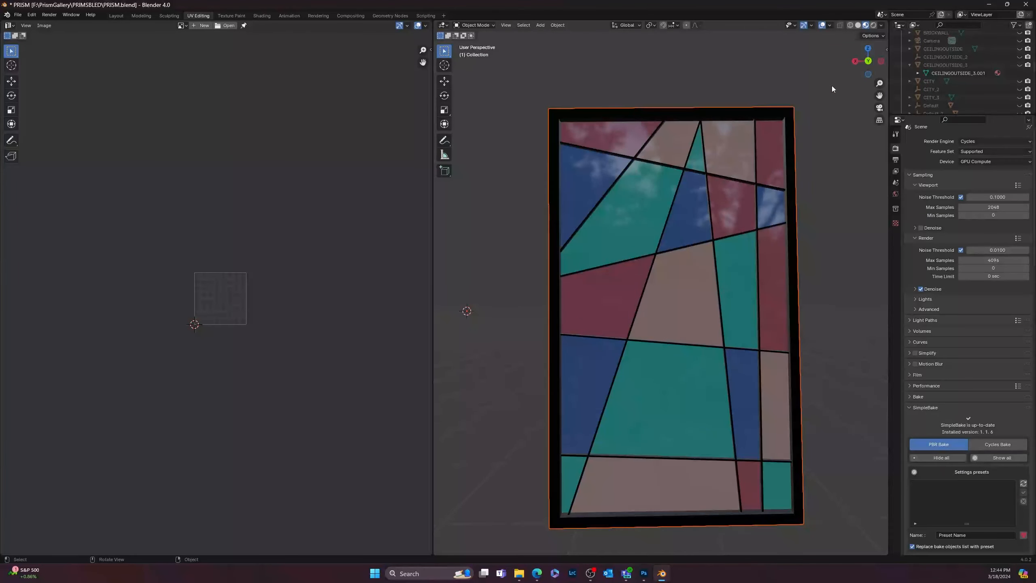
mouse_move(802, 152)
middle_mouse_down()
mouse_move(678, 163)
mouse_move(673, 183)
mouse_move(777, 157)
middle_mouse_up()
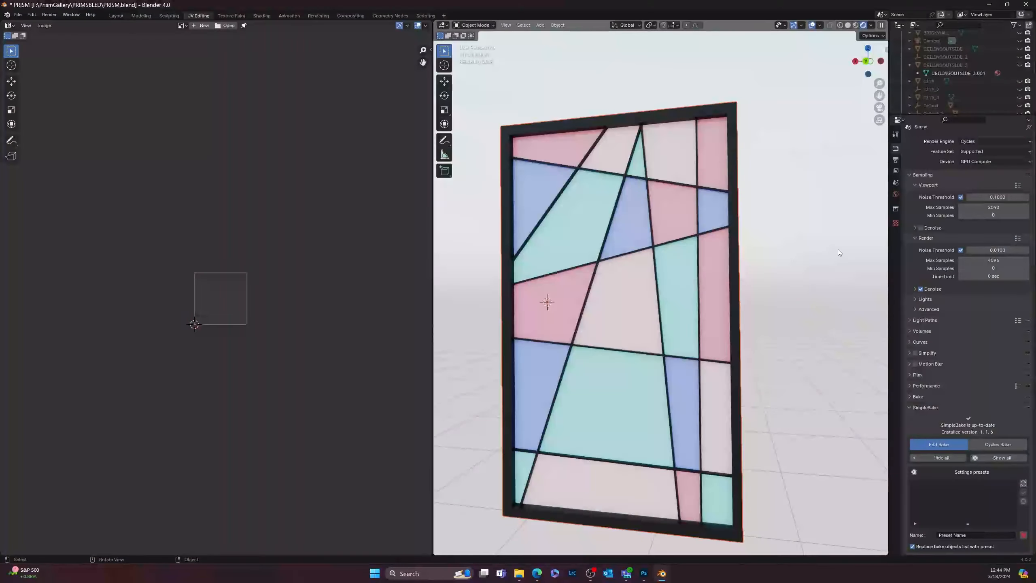
mouse_move(838, 249)
middle_mouse_down()
mouse_move(795, 253)
mouse_move(710, 321)
mouse_move(572, 246)
mouse_move(710, 366)
middle_mouse_up()
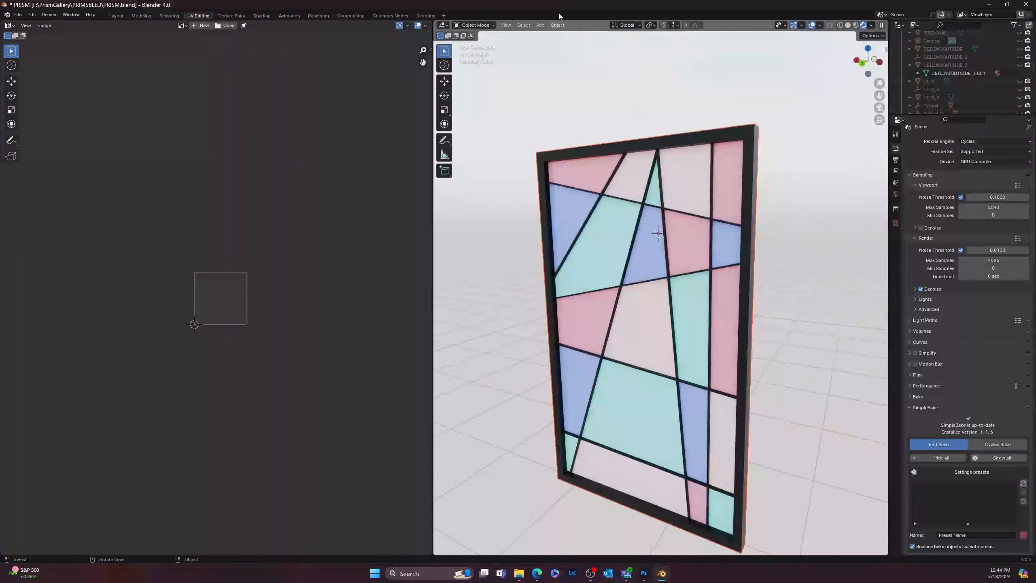
Step: Switch to the Shading workspace and select the imported door to show its baked material's nodes
left_click(257, 16)
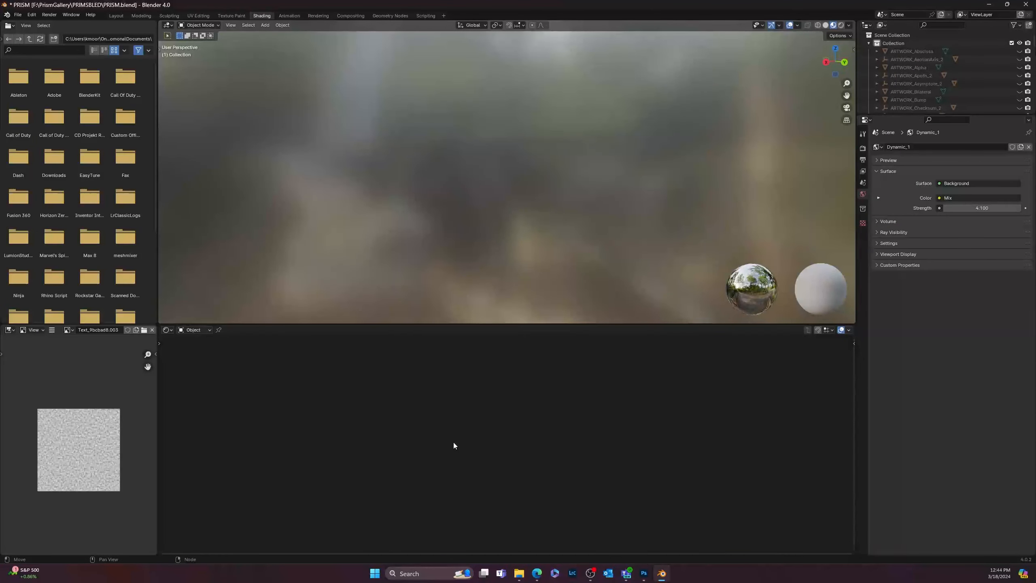
mouse_move(555, 199)
middle_mouse_down()
mouse_move(474, 217)
mouse_move(551, 234)
mouse_move(555, 217)
middle_mouse_up()
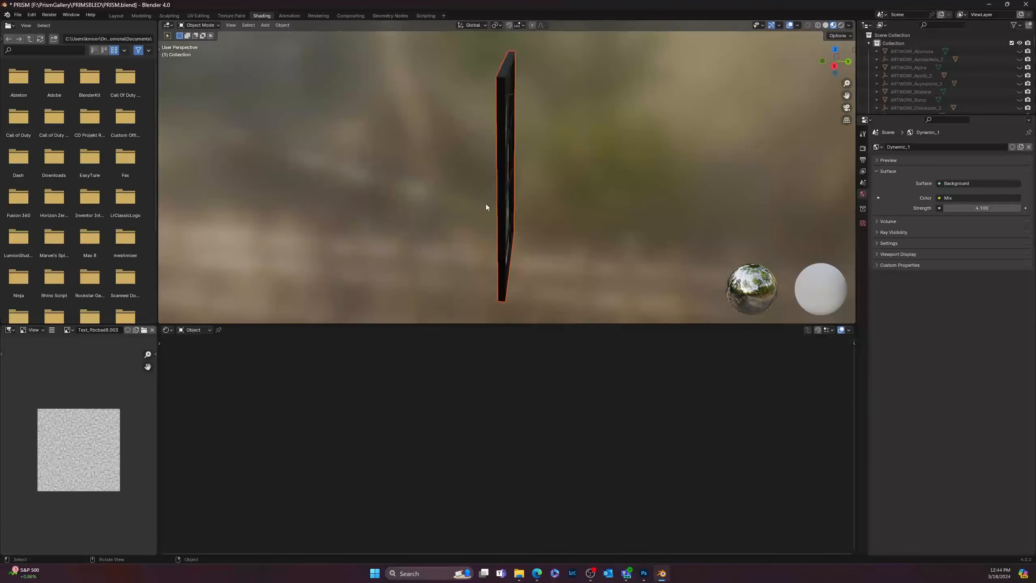
middle_click_drag(486, 204, 544, 172)
left_click(544, 173)
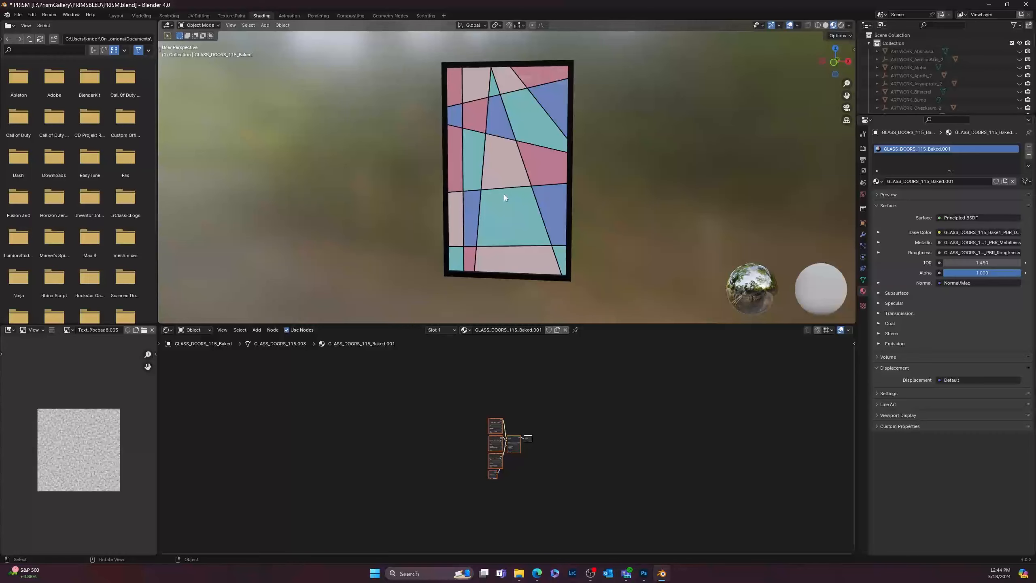
Step: Separate the baked Roughness and Metalness image texture nodes, moving the Roughness node farther from the Principled BSDF
scroll(494, 508, "up", 8)
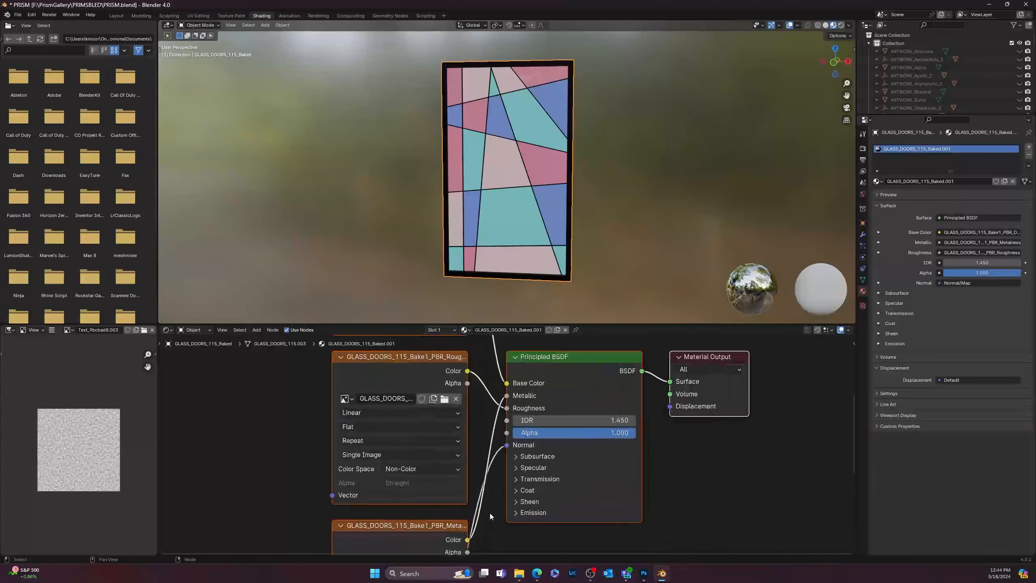
middle_click_drag(693, 504, 827, 413)
scroll(698, 489, "down", 3)
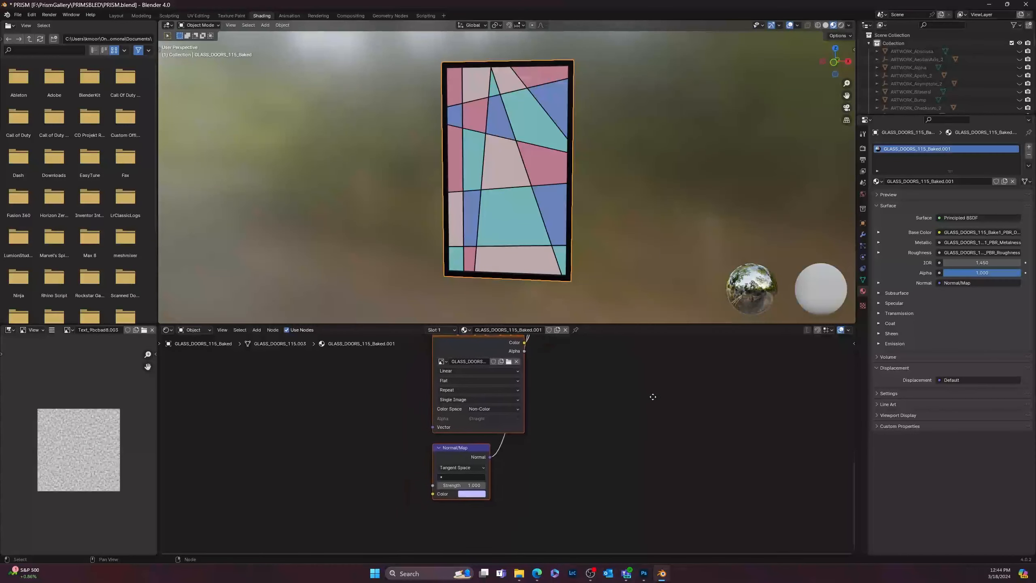
middle_click_drag(598, 469, 576, 516)
middle_click_drag(531, 486, 571, 554)
middle_click_drag(480, 403, 525, 400)
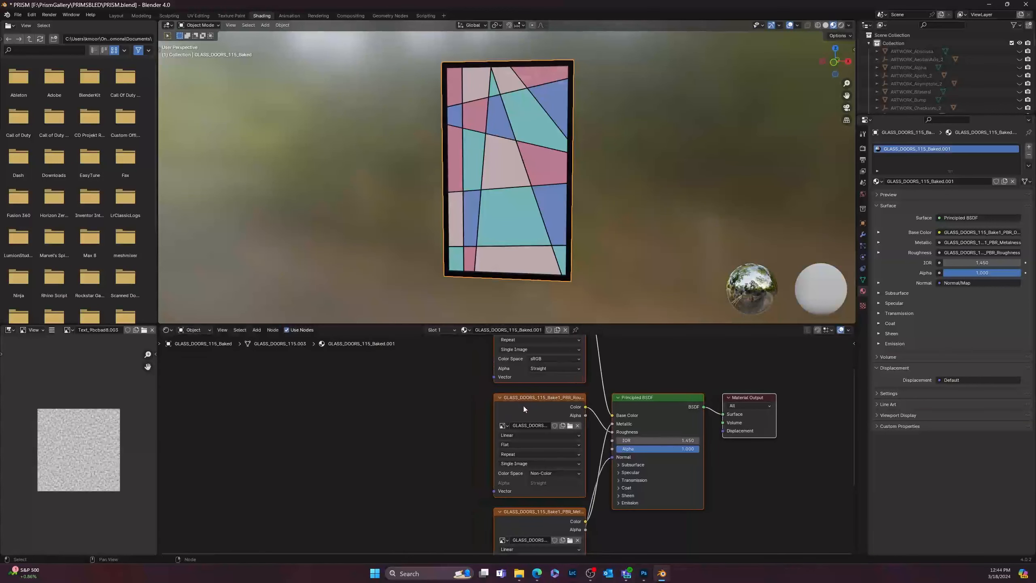
left_click(525, 399)
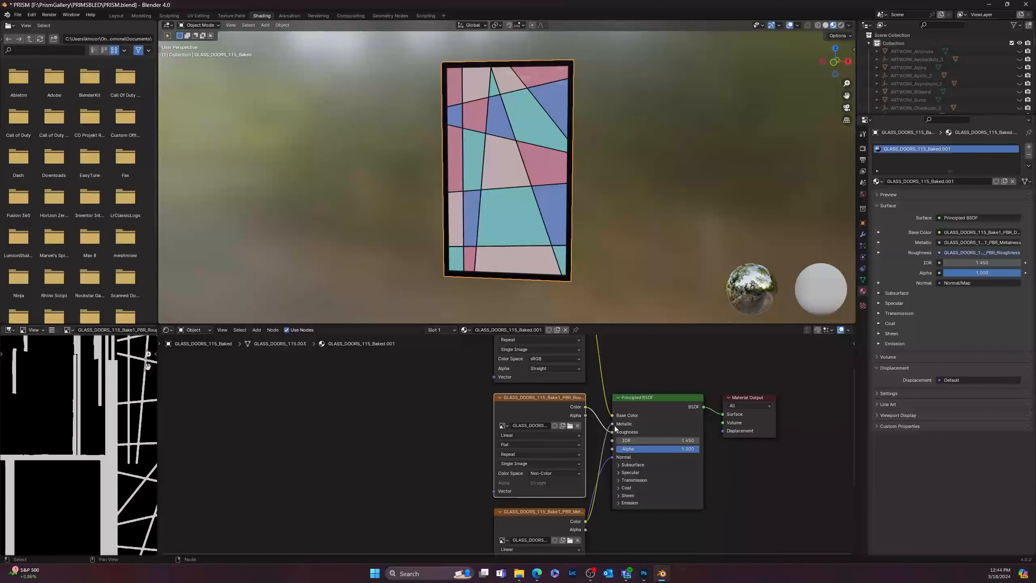
left_click_drag(552, 404, 405, 399)
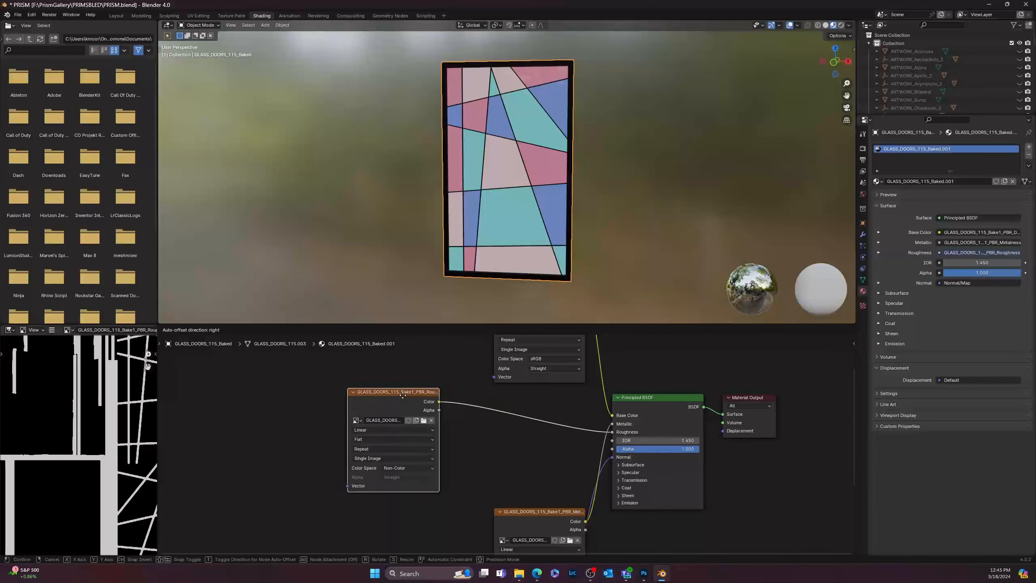
left_click_drag(552, 513, 508, 433)
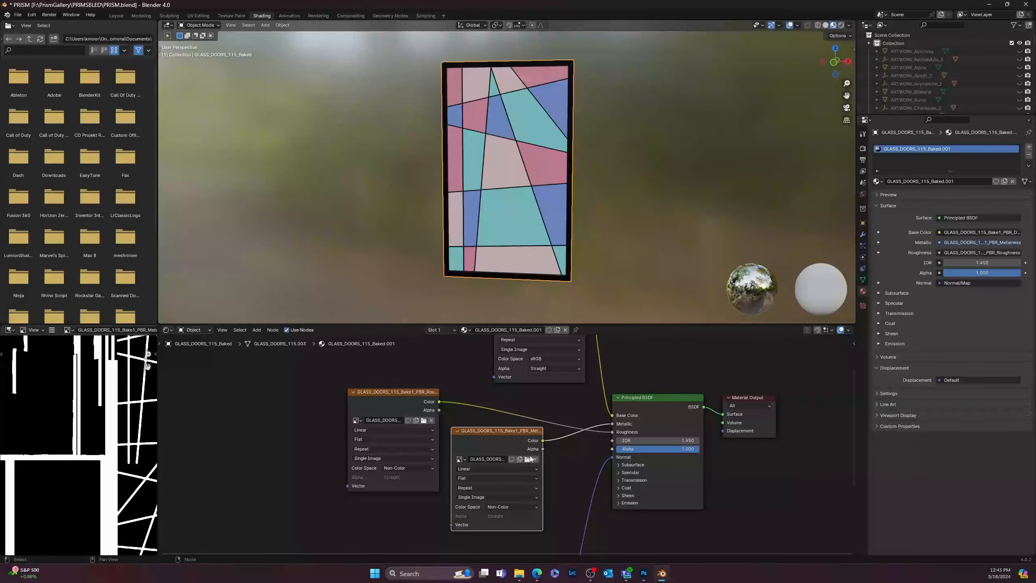
left_click_drag(419, 393, 378, 374)
left_click(507, 431)
Step: Move the baked Diffuse image texture node slightly farther away from the Principled BSDF
middle_click_drag(571, 515, 735, 415)
middle_click_drag(571, 499, 494, 554)
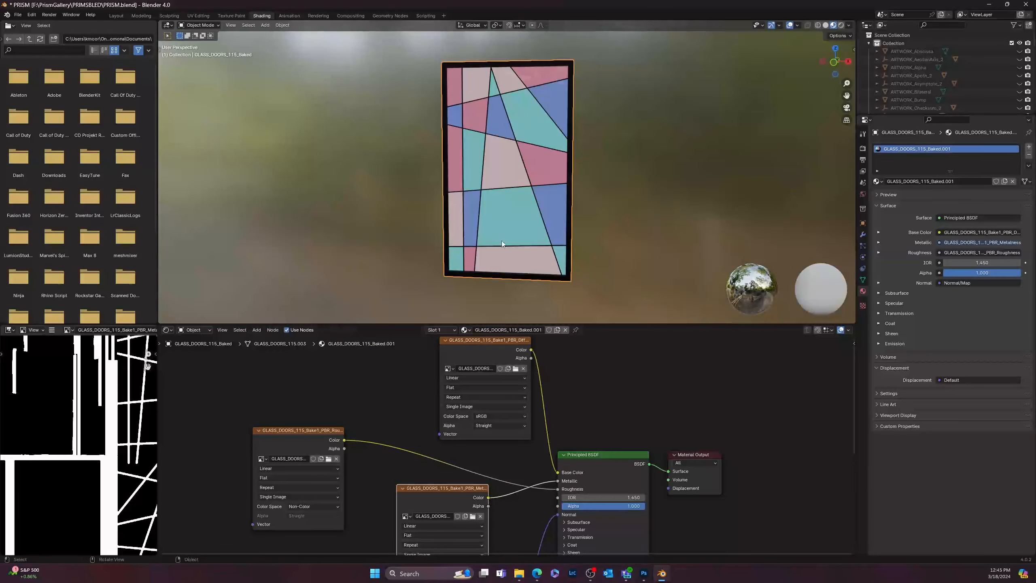
left_click_drag(487, 339, 443, 337)
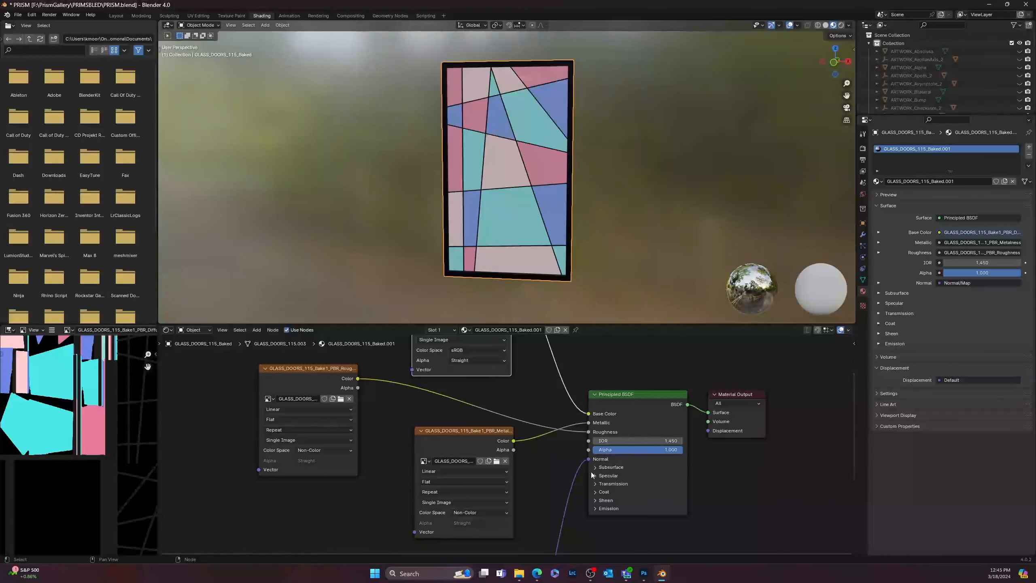
Step: Add an Image Texture node with its Color feeding the Principled BSDF's Transmission Weight, placed below the Roughness node
left_click(592, 483)
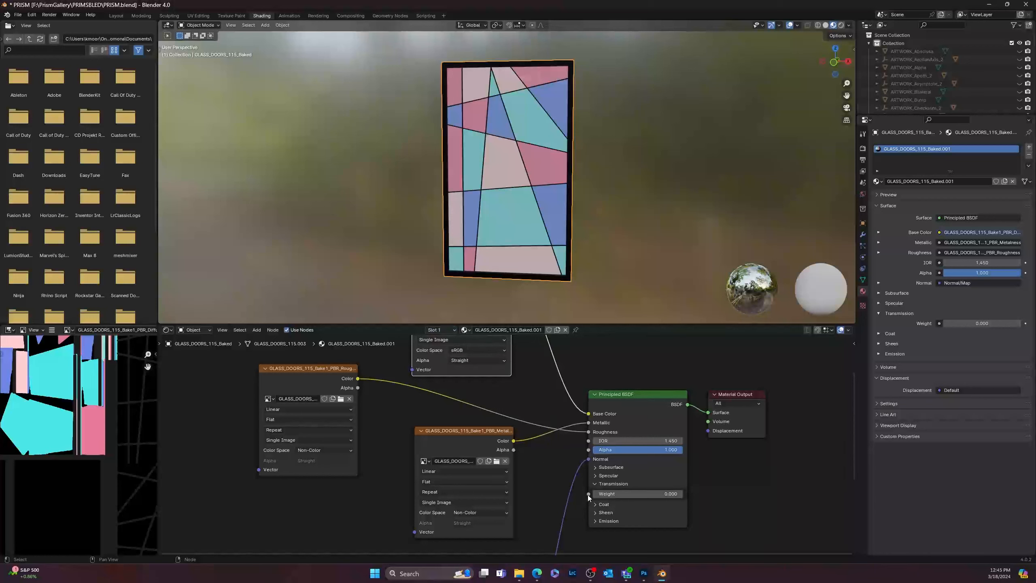
left_click_drag(589, 495, 470, 464)
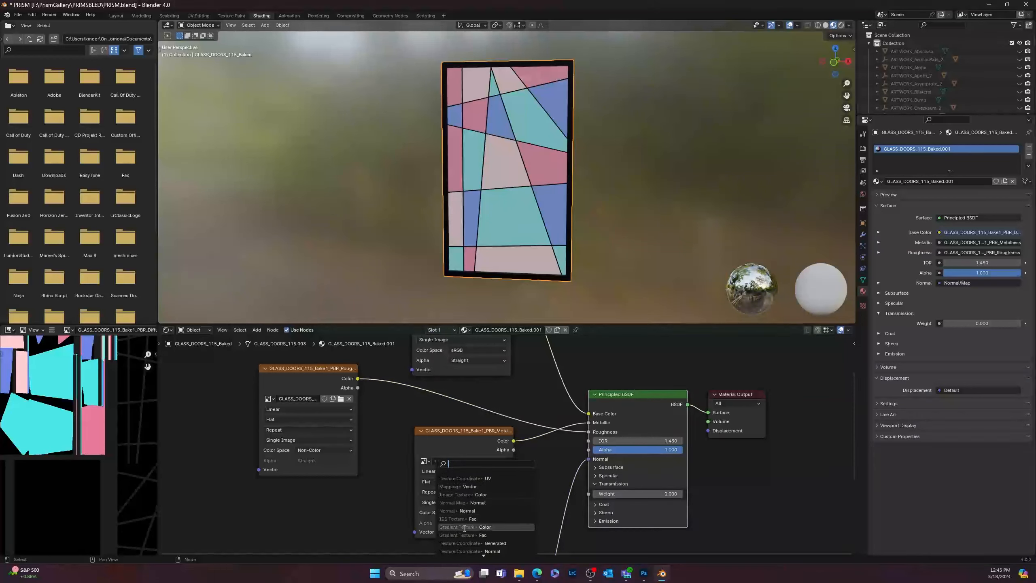
left_click(469, 494)
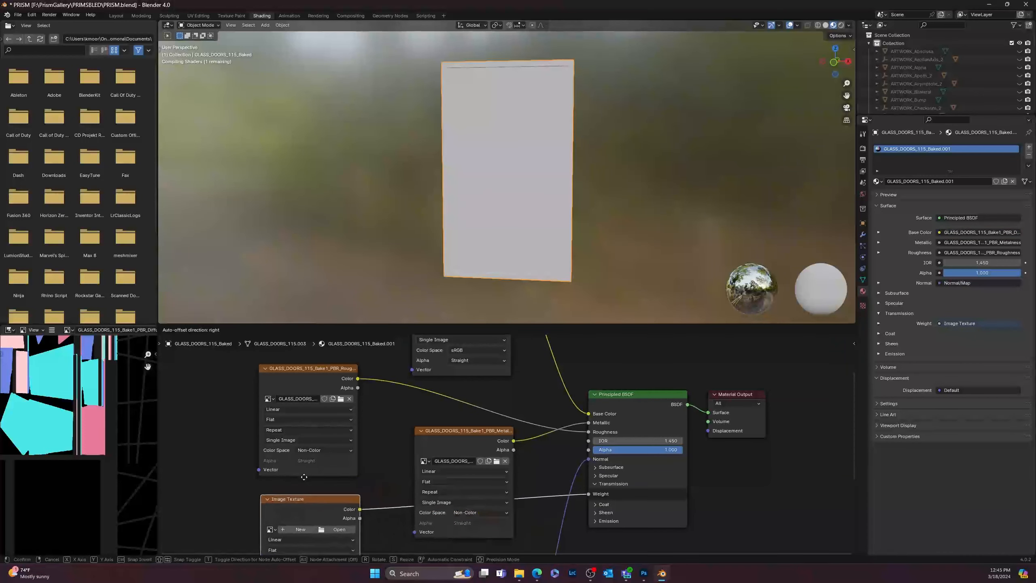
left_click(269, 479)
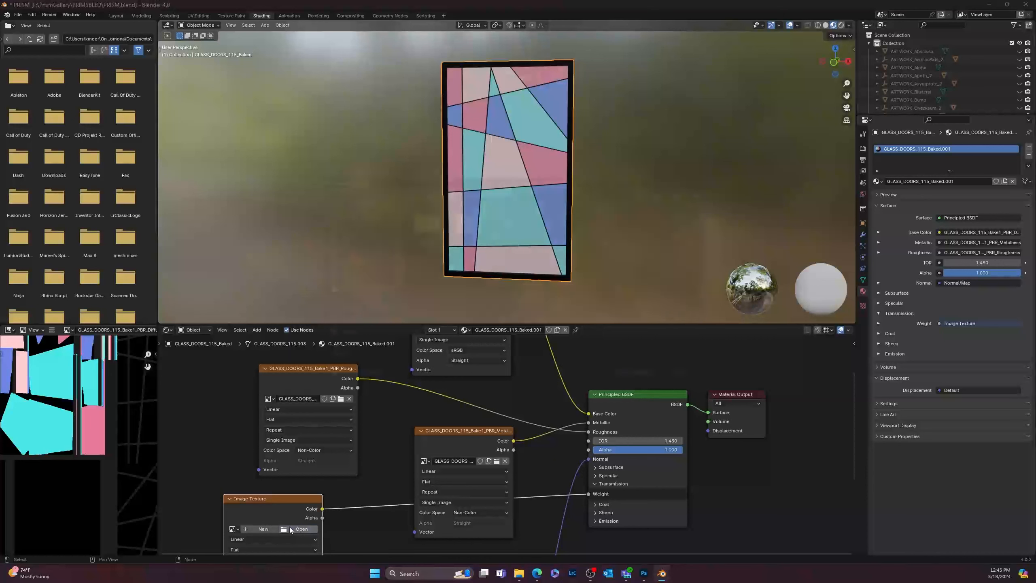
Step: Load the baked Transmission PNG from the Bakes folder into the new image texture node and check the door's glass
left_click(288, 528)
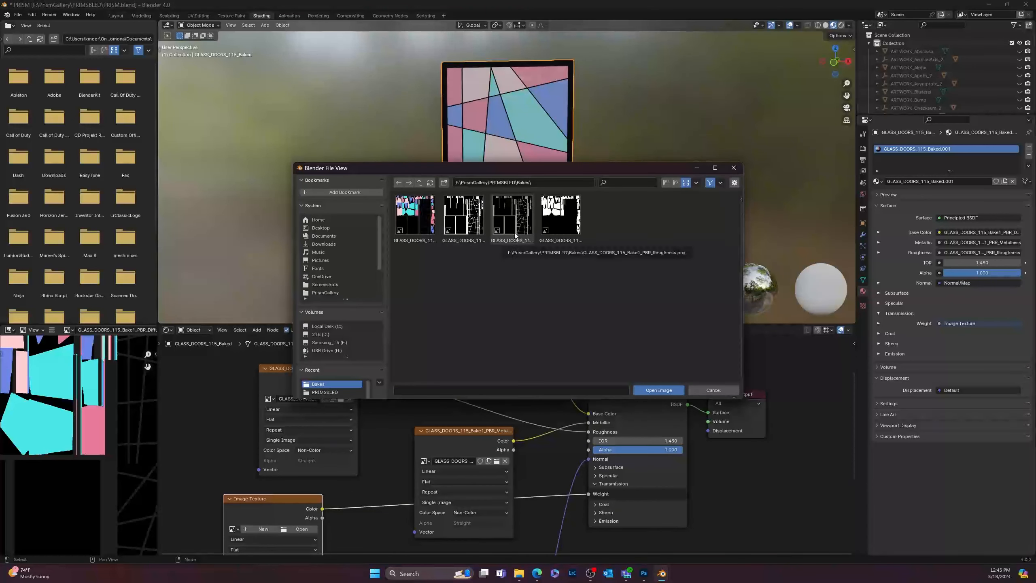
left_click(561, 230)
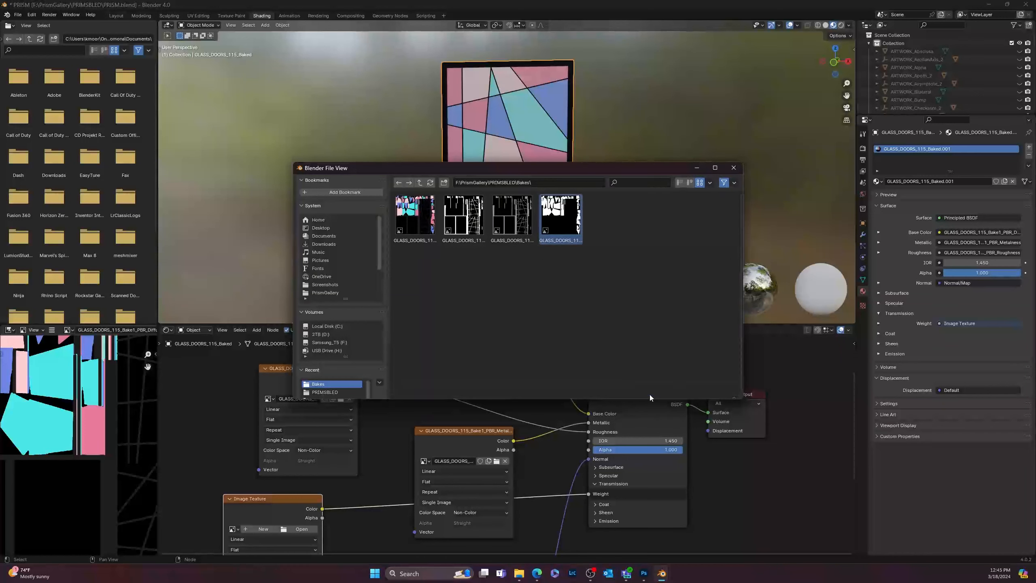
left_click(649, 392)
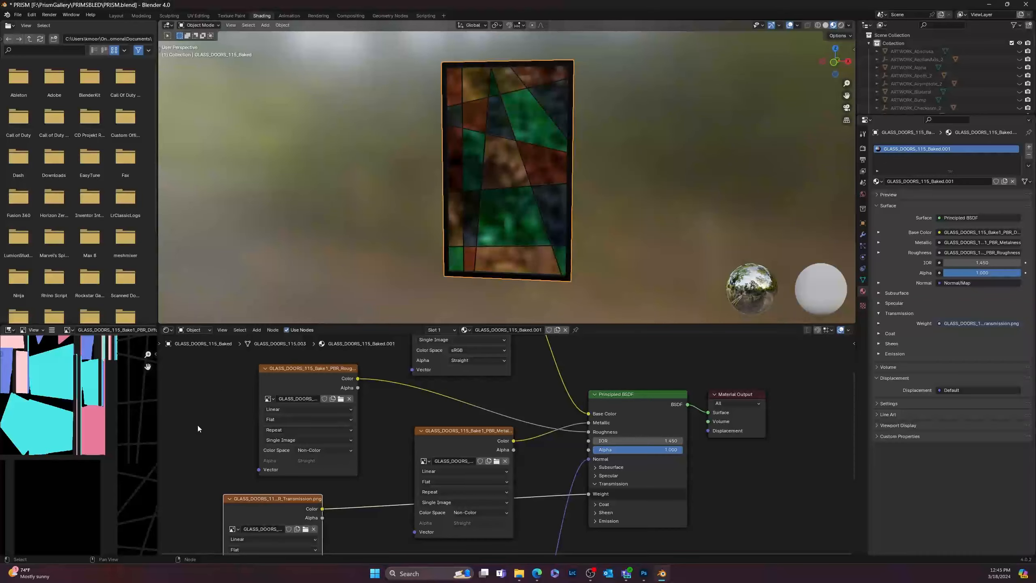
middle_click_drag(605, 285, 664, 212)
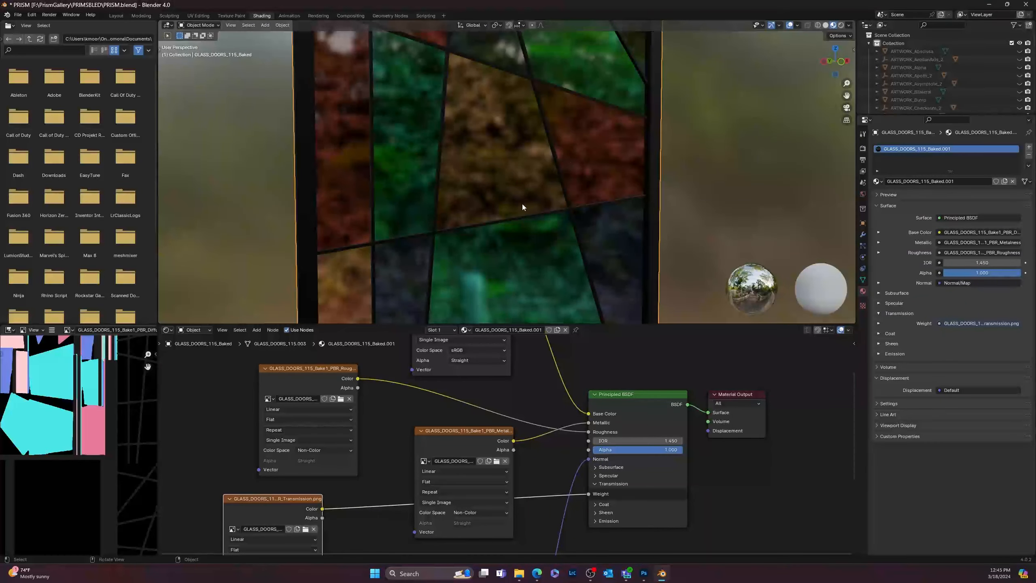
scroll(503, 430, "down", 4)
Step: Space out the Transmission, Metalness and Roughness texture nodes so that their links to the Principled BSDF are easy to follow
middle_click_drag(485, 457, 571, 336)
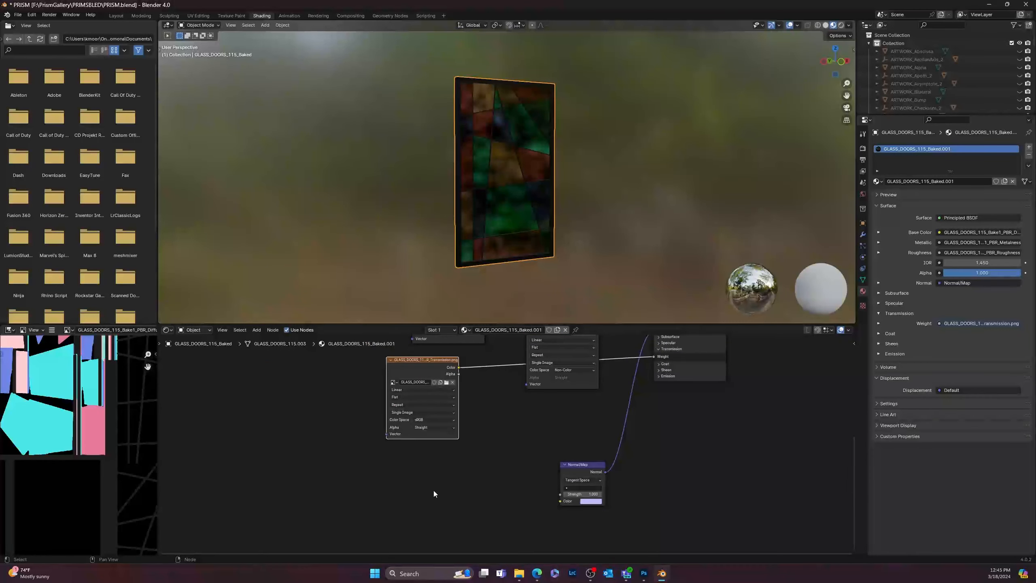
scroll(433, 453, "down", 1)
middle_click_drag(433, 444, 393, 502)
scroll(393, 503, "up", 1)
left_click_drag(385, 425, 398, 479)
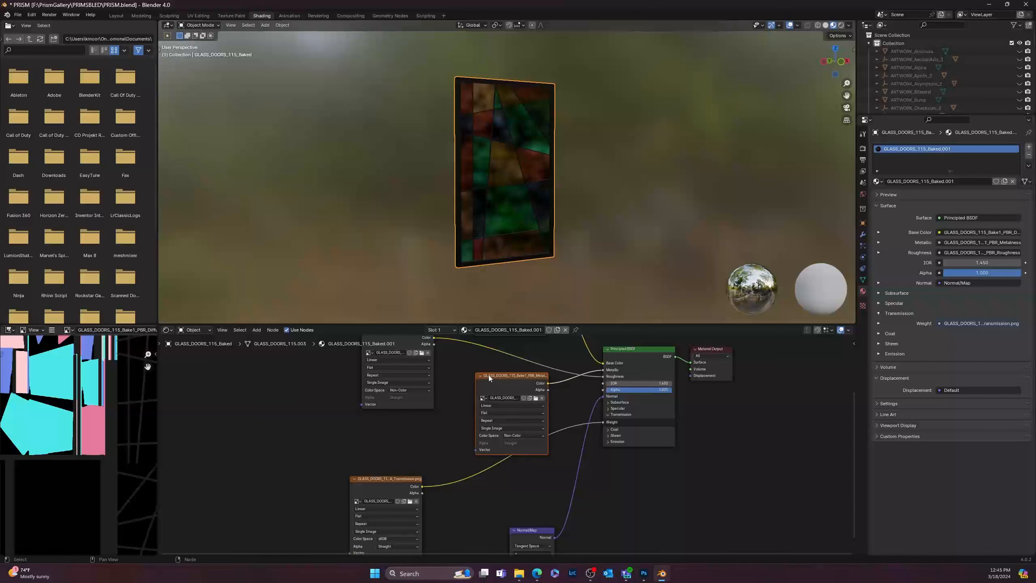
left_click_drag(489, 376, 453, 375)
middle_click_drag(453, 375, 349, 452)
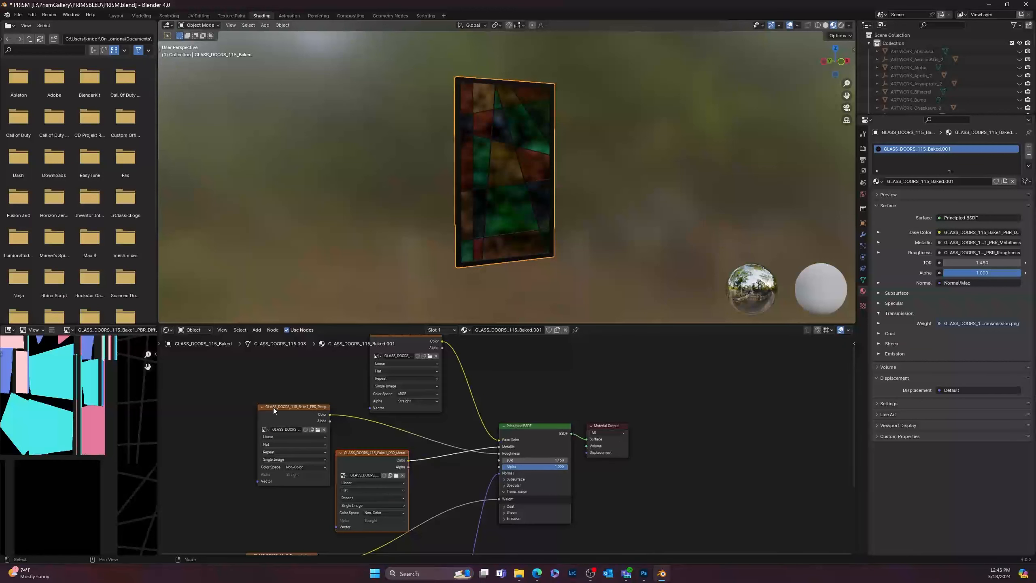
left_click_drag(274, 407, 254, 396)
scroll(618, 476, "down", 2)
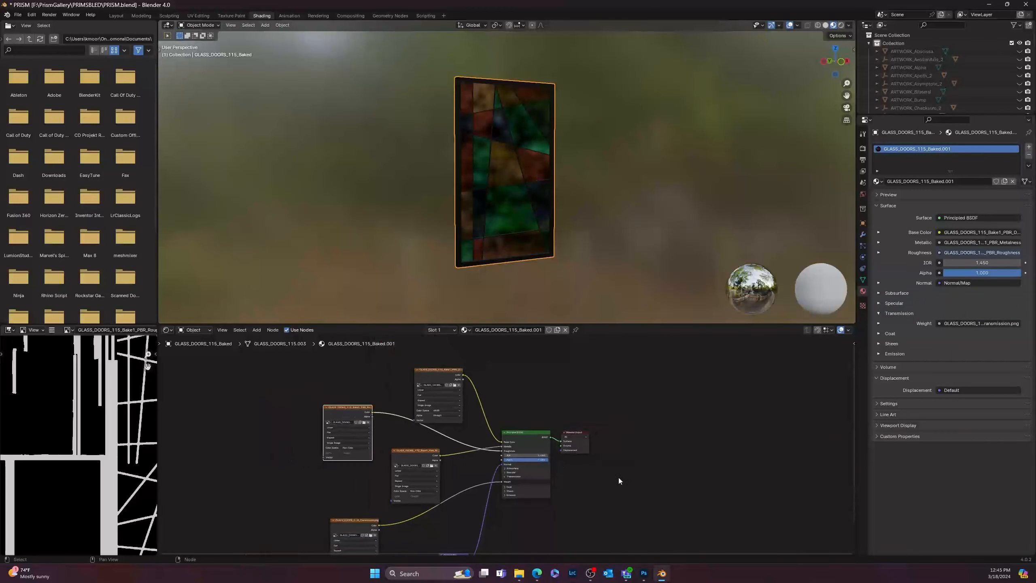
Step: Inspect the baked door's transmissive glass from several angles in the viewport
middle_click_drag(510, 219, 747, 154)
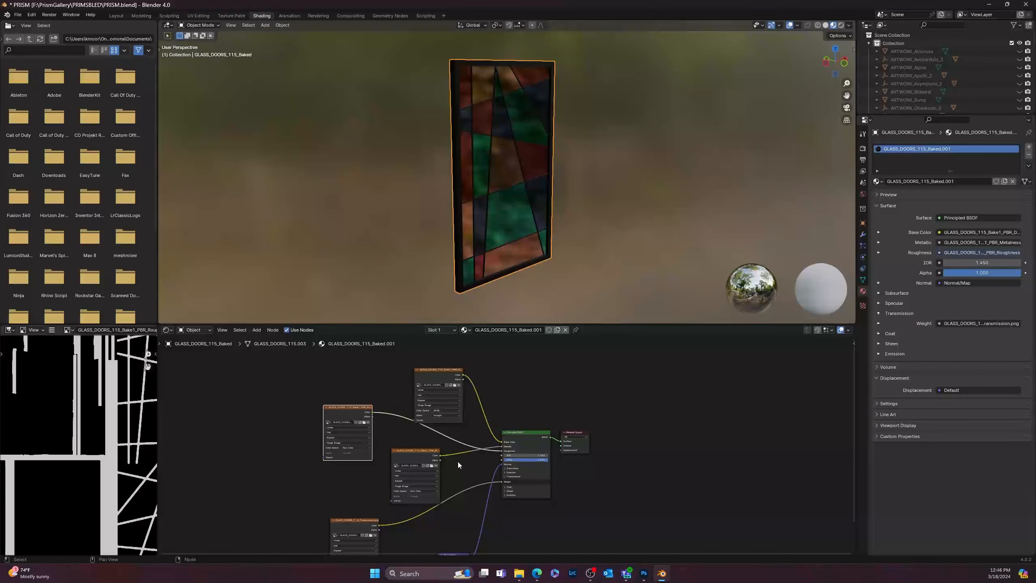
scroll(457, 459, "down", 2)
scroll(591, 460, "down", 1)
middle_click_drag(617, 156, 577, 133)
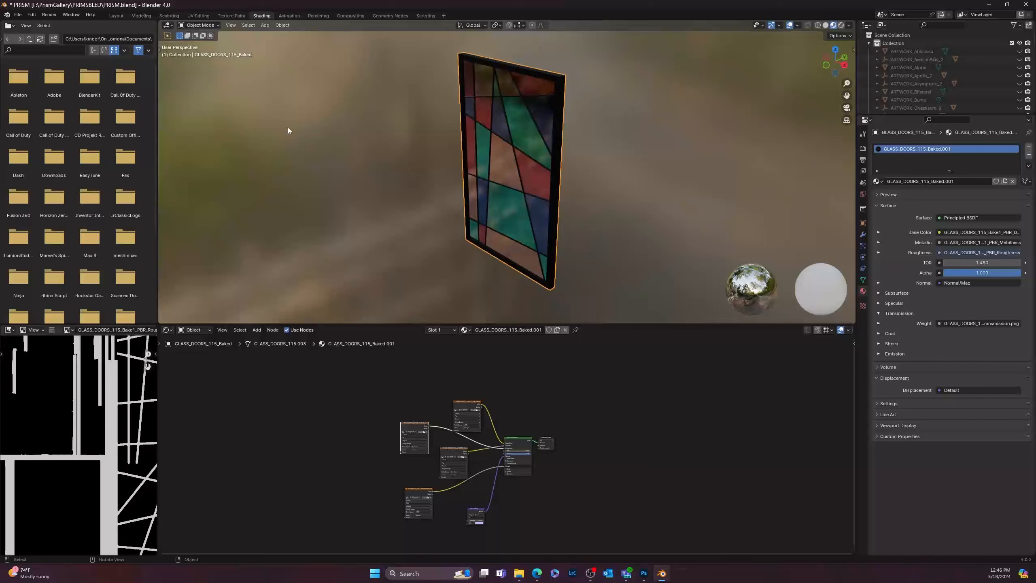
middle_click_drag(419, 147, 451, 137)
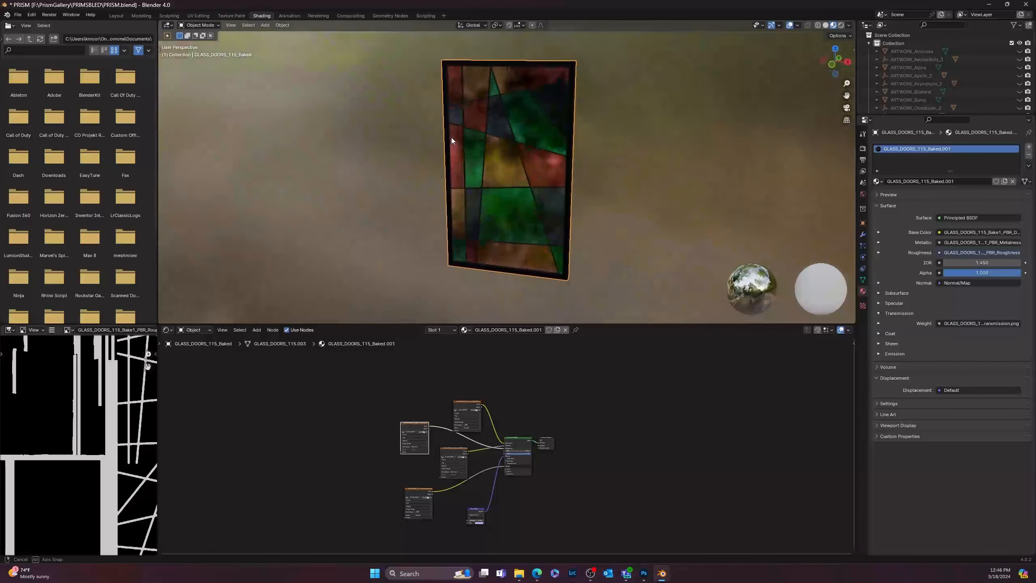